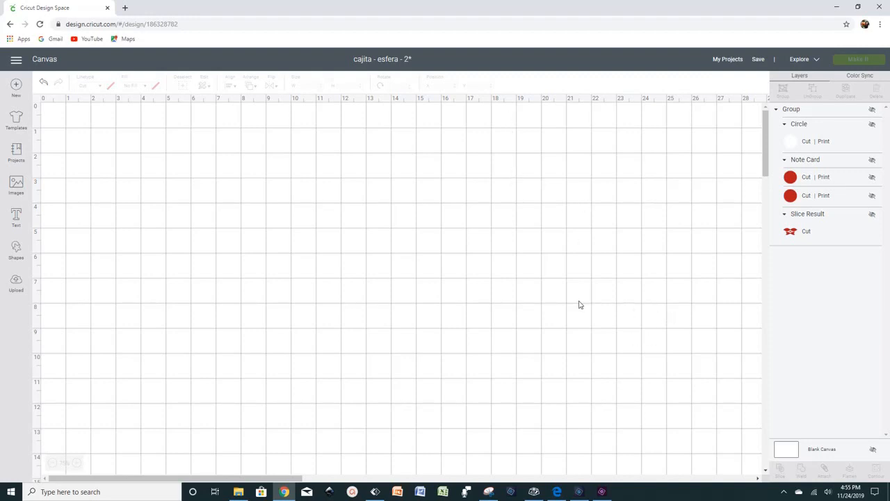
Insert the free lantern image with handles and fox cut-outs from the image library's results for "box"
{"action": "left_click", "coordinate": [16, 185]}
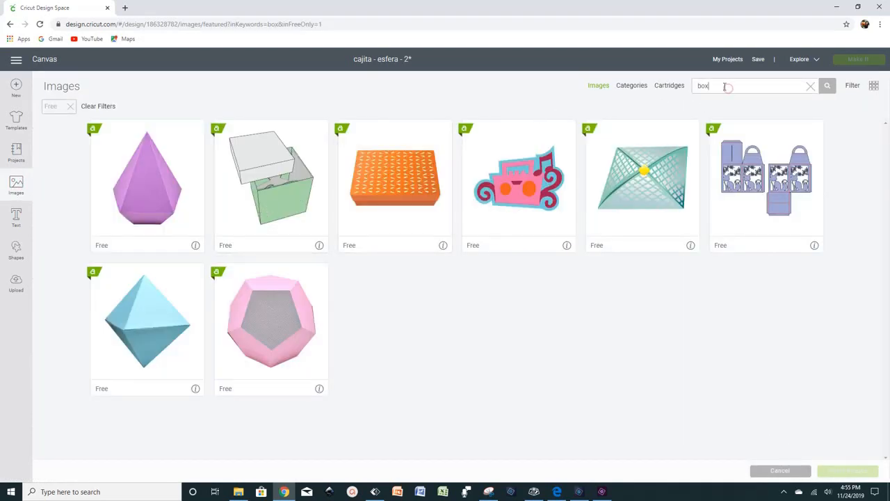
{"action": "left_click", "coordinate": [852, 85]}
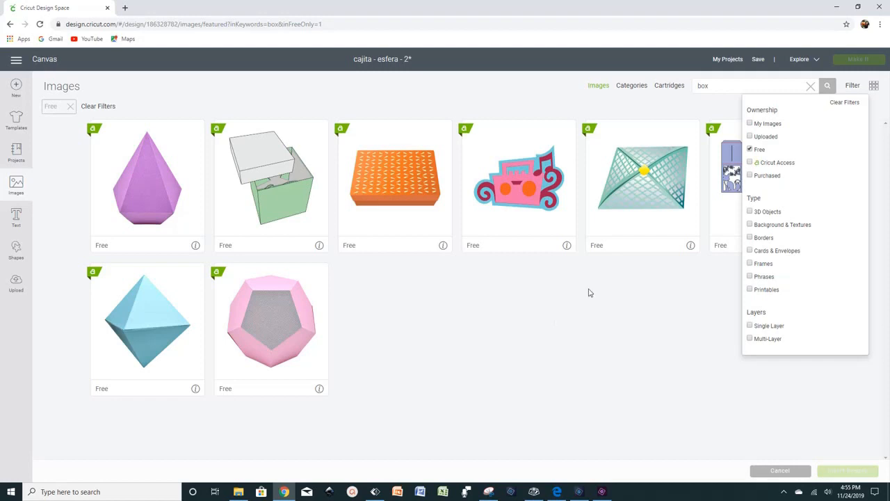
{"action": "left_click", "coordinate": [552, 350]}
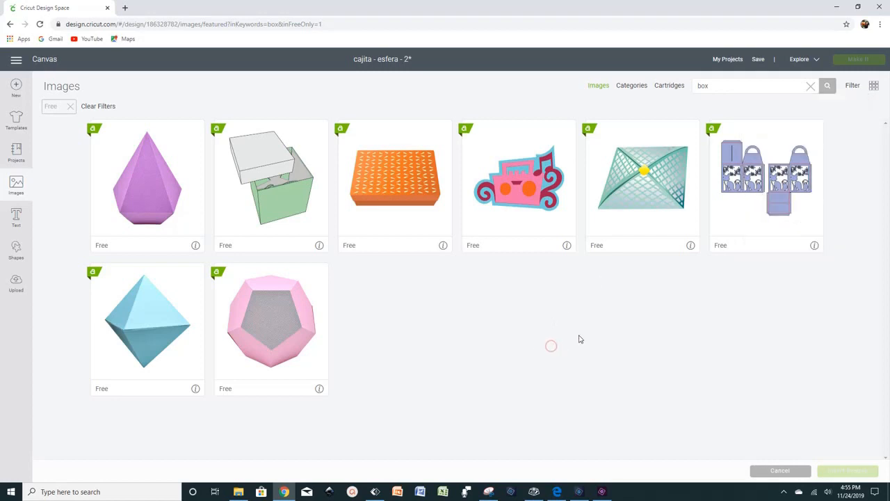
{"action": "left_click", "coordinate": [747, 198]}
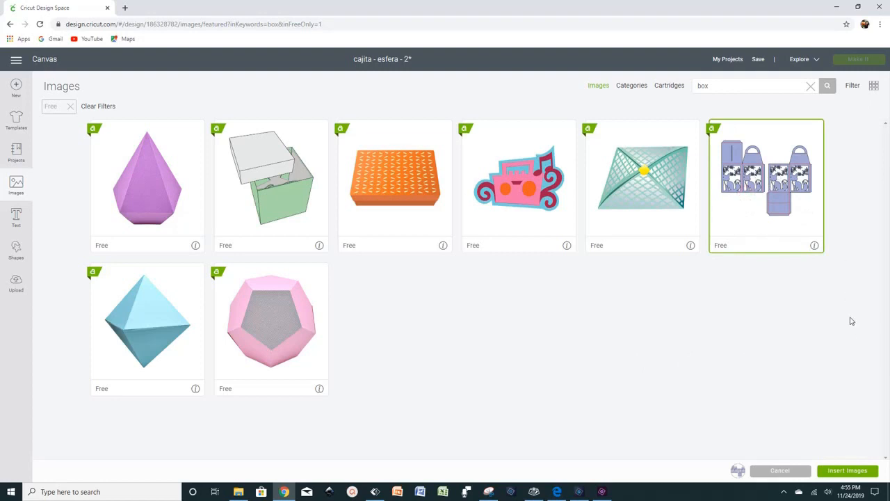
{"action": "left_click", "coordinate": [847, 471]}
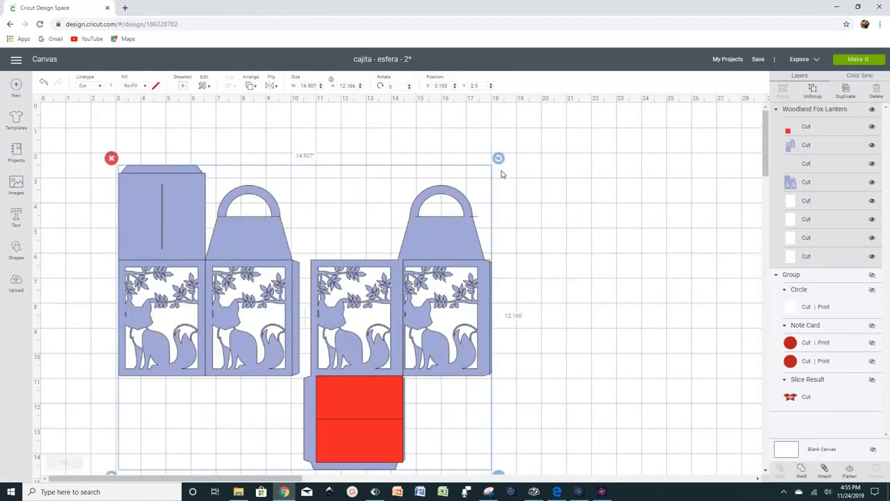
Ungroup the Woodland Fox Lantern, then separate its red layer from the other pieces and delete it
{"action": "scroll", "coordinate": [554, 224], "scroll_direction": "down", "scroll_amount": 1}
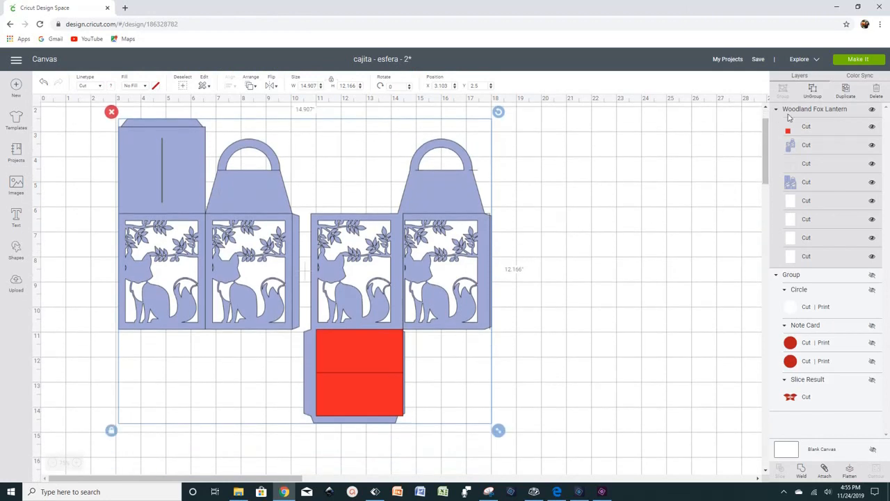
{"action": "left_click", "coordinate": [811, 91]}
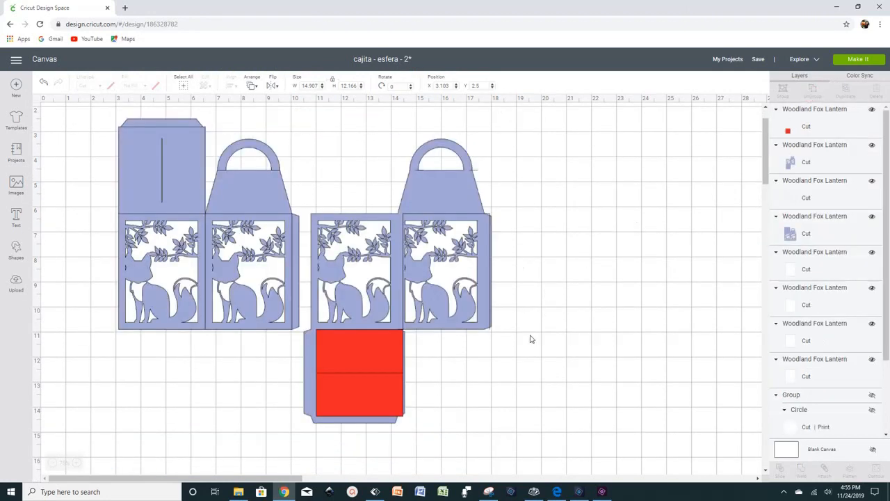
{"action": "left_click_drag", "start_coordinate": [368, 386], "coordinate": [585, 384]}
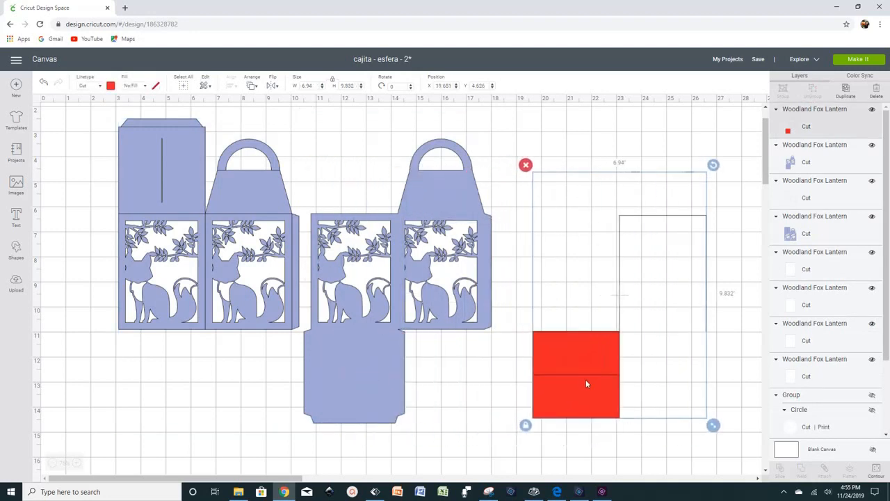
{"action": "left_click", "coordinate": [525, 165]}
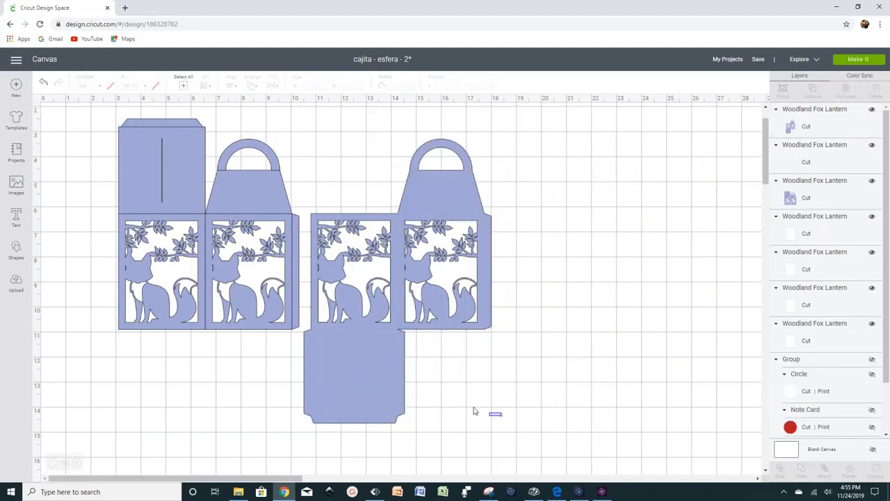
Weld the layers of each lantern half into one solid outline, moving the half with the square base clear of the other
{"action": "left_click_drag", "start_coordinate": [501, 415], "coordinate": [377, 199]}
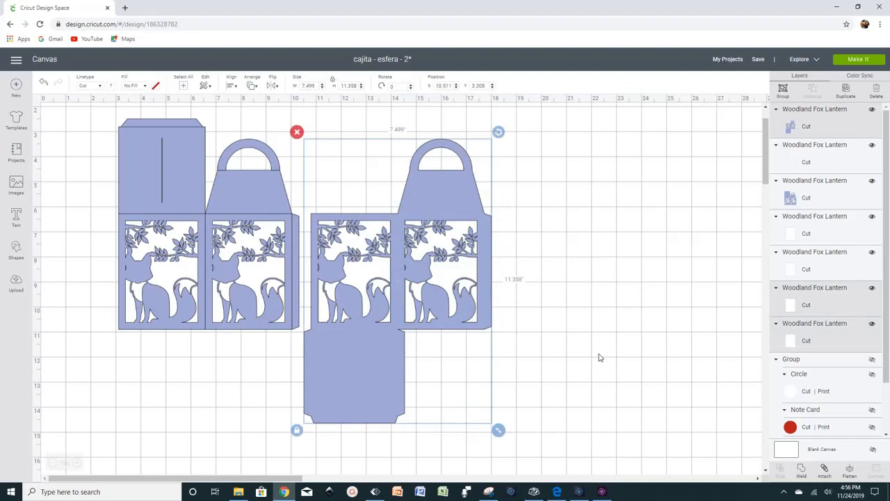
{"action": "left_click", "coordinate": [801, 470]}
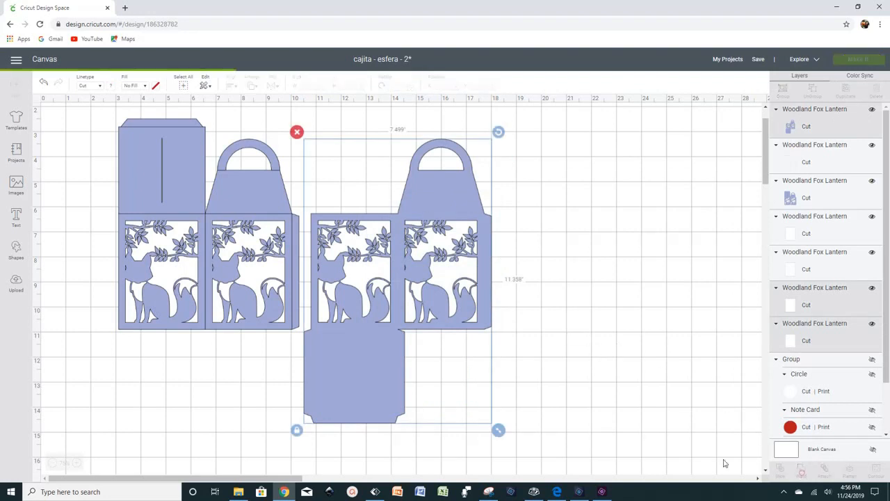
{"action": "left_click_drag", "start_coordinate": [382, 294], "coordinate": [534, 267]}
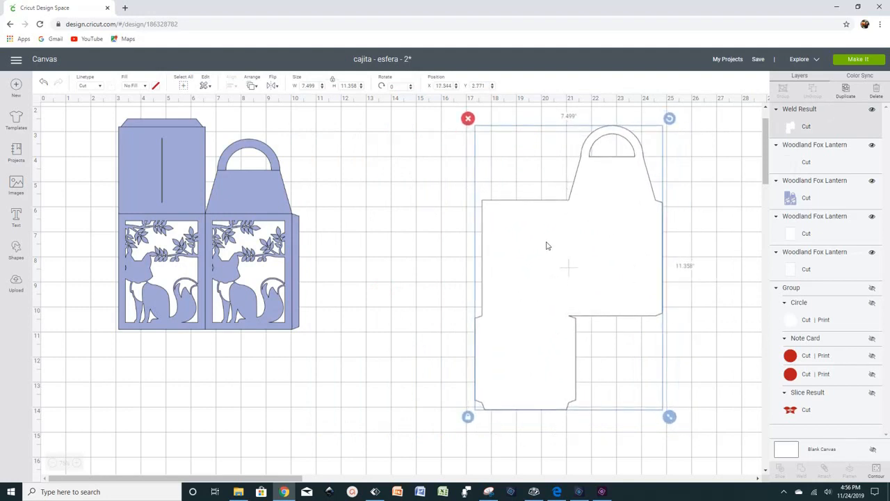
{"action": "left_click", "coordinate": [694, 296]}
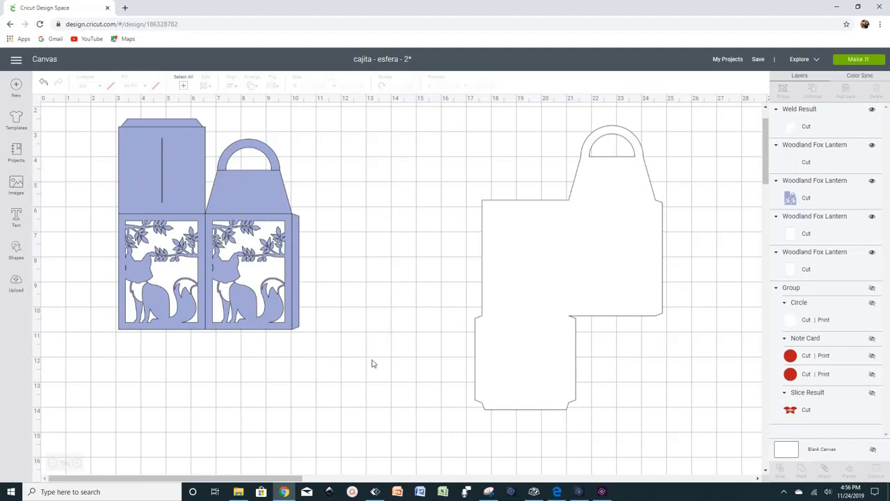
{"action": "left_click_drag", "start_coordinate": [371, 363], "coordinate": [101, 119]}
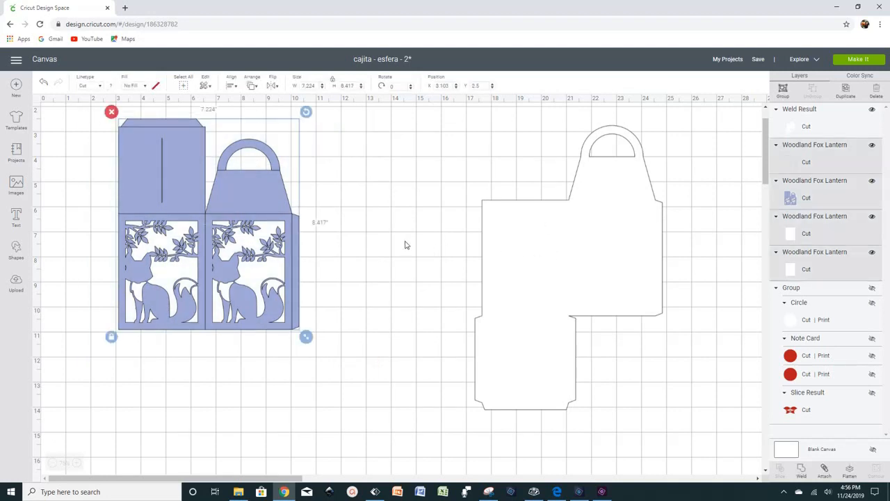
{"action": "left_click", "coordinate": [803, 474]}
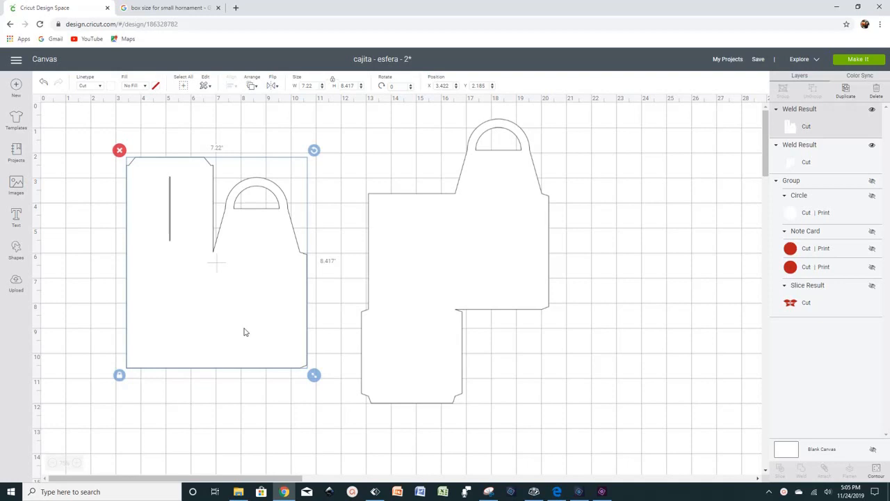
Move the two welded lantern pieces close together, side by side near the top of the canvas grid
{"action": "left_click", "coordinate": [443, 373]}
{"action": "left_click_drag", "start_coordinate": [469, 362], "coordinate": [452, 351]}
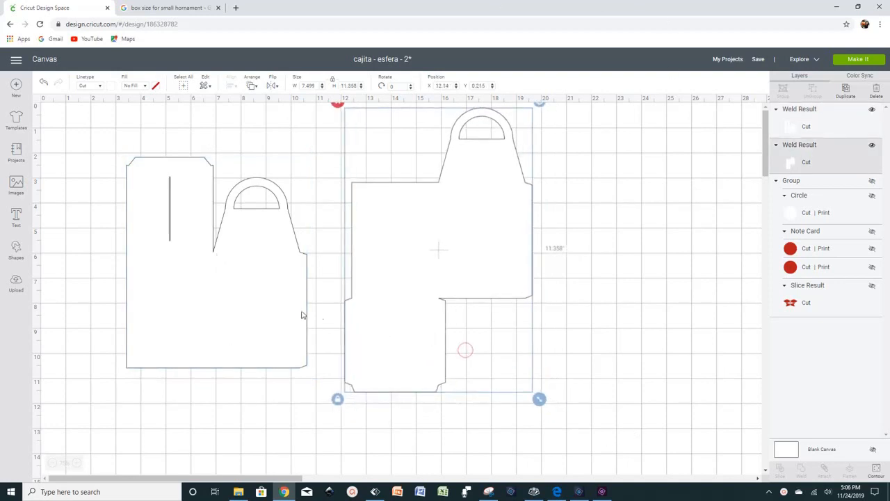
{"action": "left_click_drag", "start_coordinate": [259, 339], "coordinate": [293, 353]}
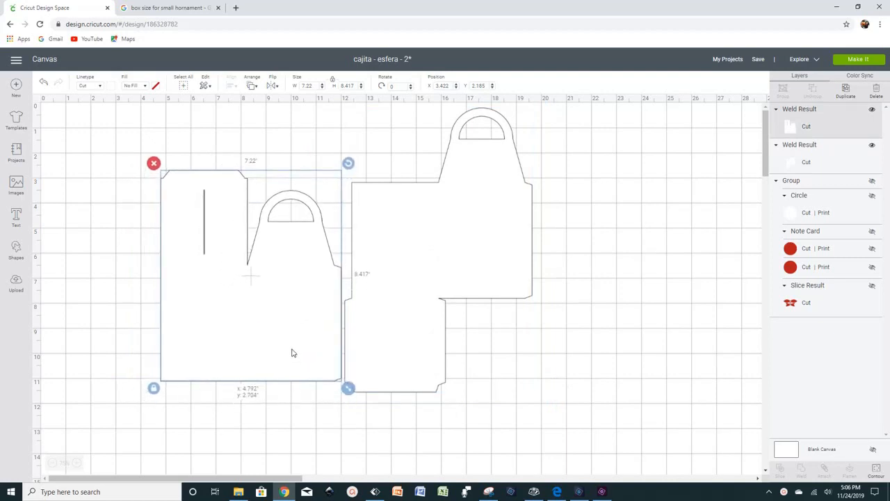
{"action": "left_click", "coordinate": [586, 348]}
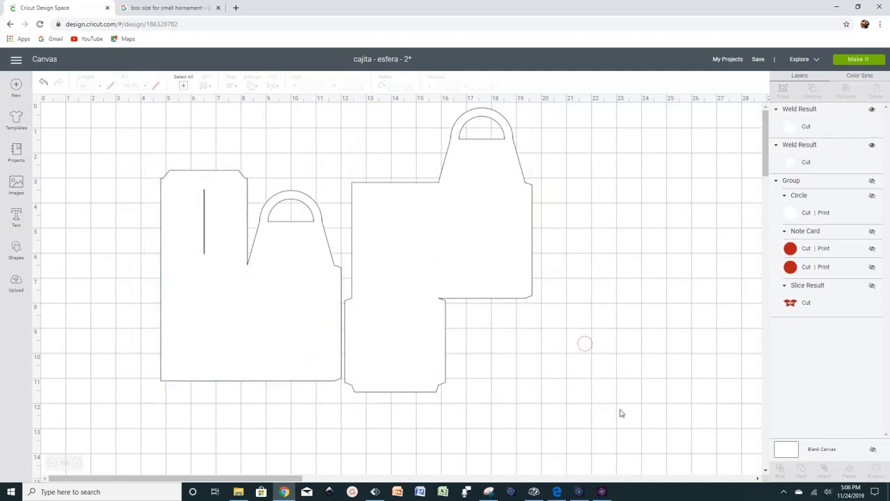
{"action": "left_click_drag", "start_coordinate": [633, 429], "coordinate": [138, 102]}
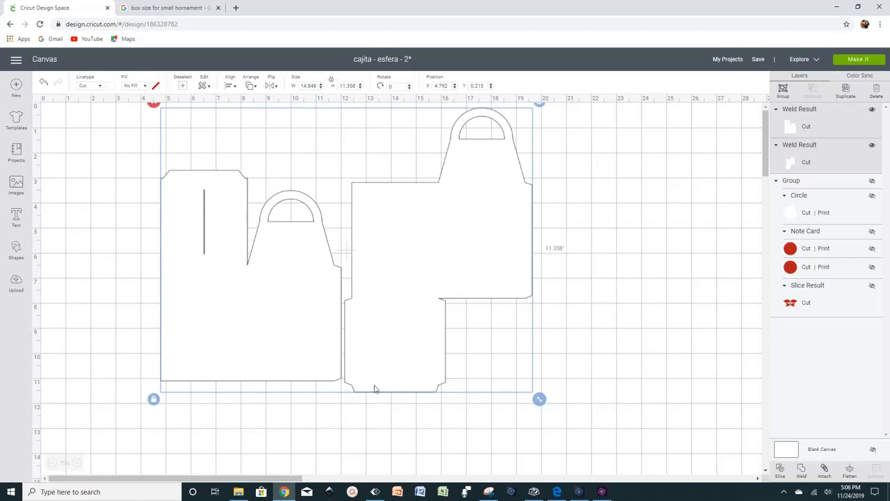
{"action": "left_click", "coordinate": [623, 431]}
Add a score line rotated 90° along the fold above the second piece's square base, stretched to about 3.56 inches
{"action": "left_click", "coordinate": [16, 250]}
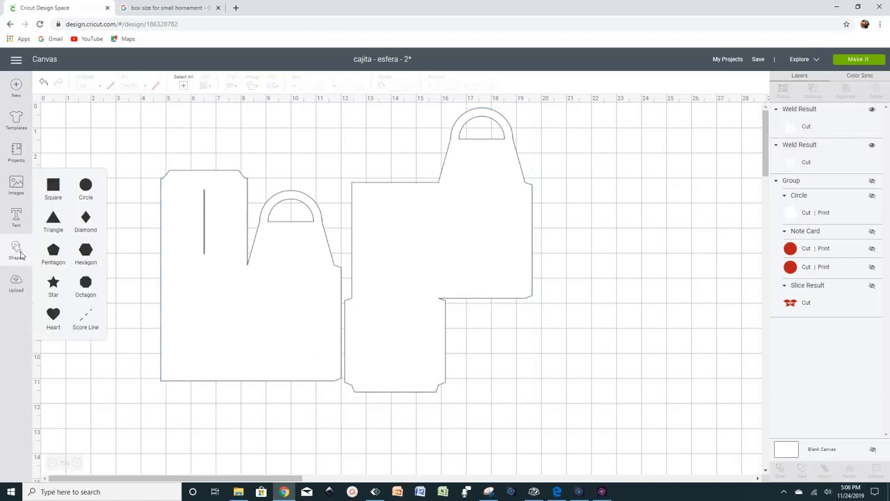
{"action": "left_click", "coordinate": [86, 317]}
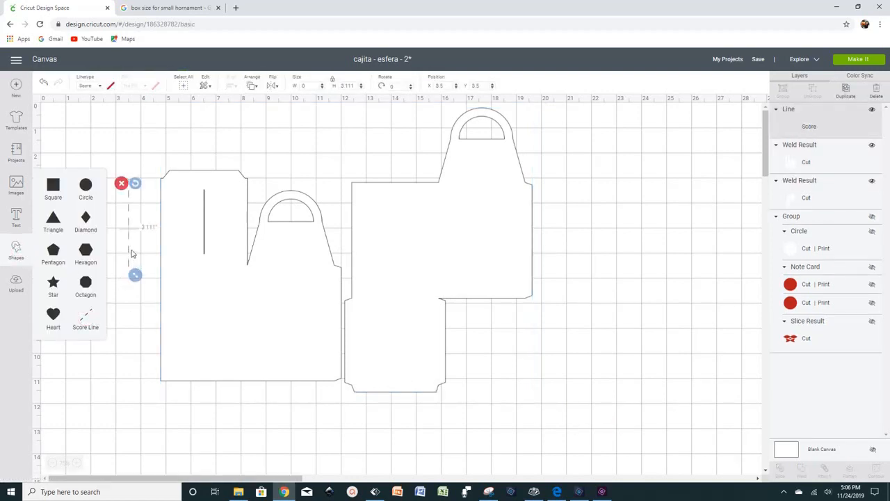
{"action": "left_click_drag", "start_coordinate": [157, 306], "coordinate": [543, 405]}
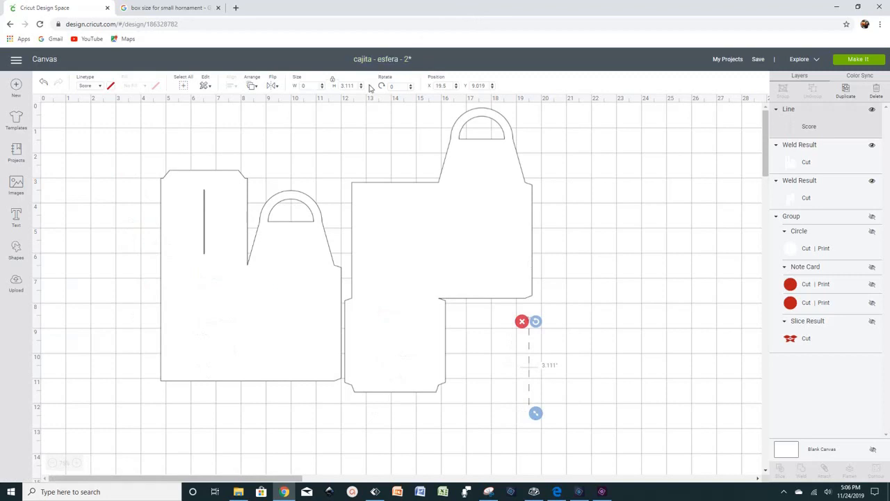
{"action": "left_click", "coordinate": [406, 85]}
{"action": "type", "text": "9"}
{"action": "key", "text": "Return"}
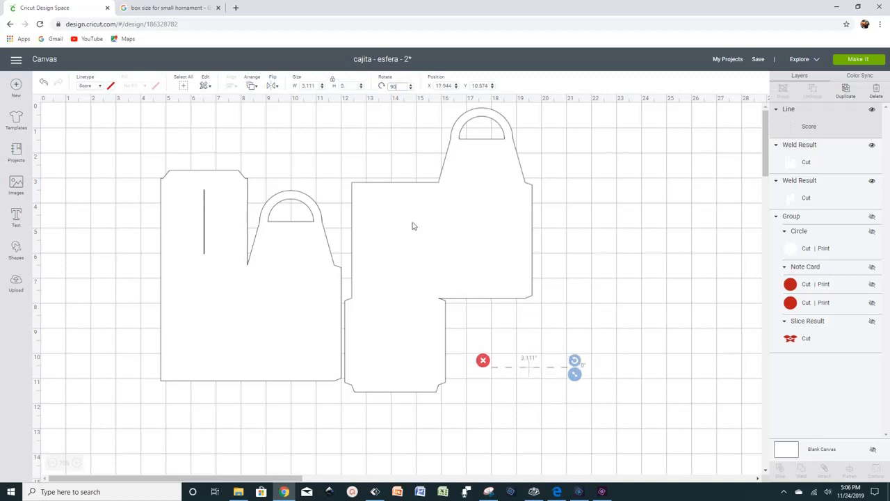
{"action": "left_click_drag", "start_coordinate": [547, 370], "coordinate": [445, 310]}
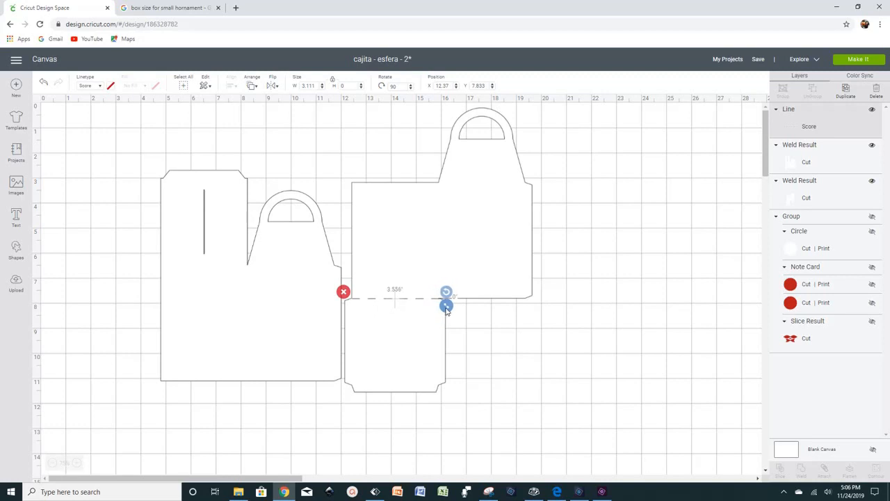
{"action": "left_click", "coordinate": [499, 350]}
Reposition the lantern template with its score line on the canvas, leaving a wide gap between the two pieces
{"action": "left_click", "coordinate": [451, 422]}
{"action": "left_click_drag", "start_coordinate": [620, 423], "coordinate": [103, 116]}
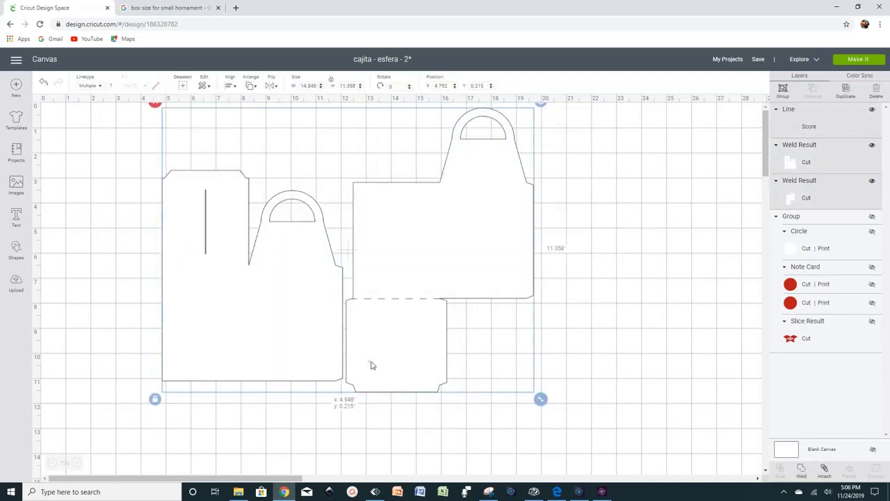
{"action": "left_click_drag", "start_coordinate": [369, 364], "coordinate": [391, 380]}
{"action": "left_click_drag", "start_coordinate": [373, 313], "coordinate": [420, 364]}
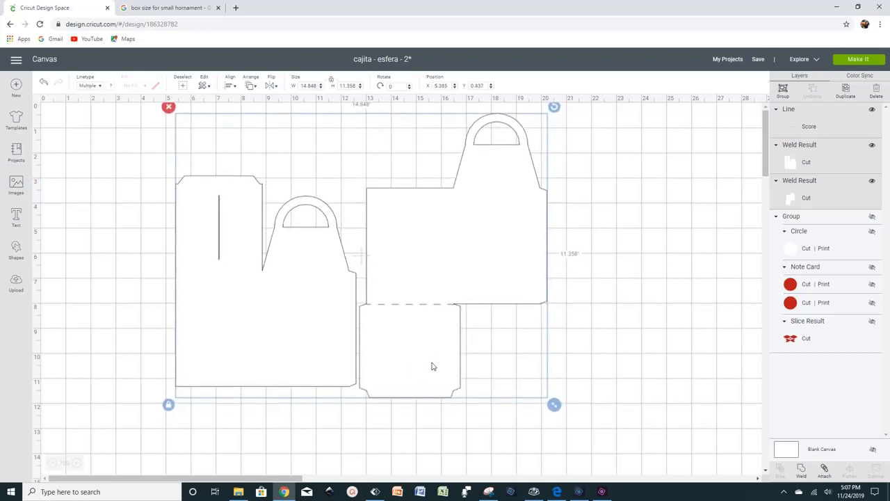
{"action": "left_click_drag", "start_coordinate": [274, 334], "coordinate": [202, 306]}
{"action": "left_click", "coordinate": [605, 360]}
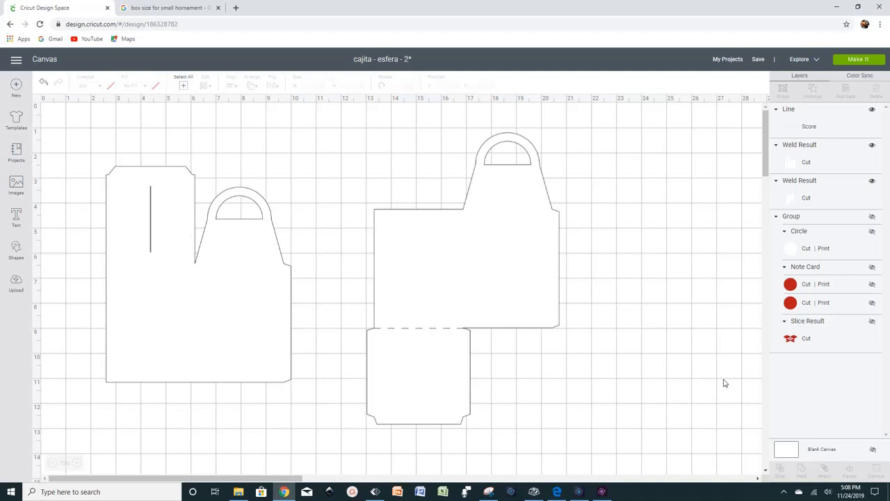
Duplicate the base's score line and place the copy along the fold of the base's bottom tab
{"action": "left_click", "coordinate": [422, 329]}
{"action": "right_click", "coordinate": [421, 330]}
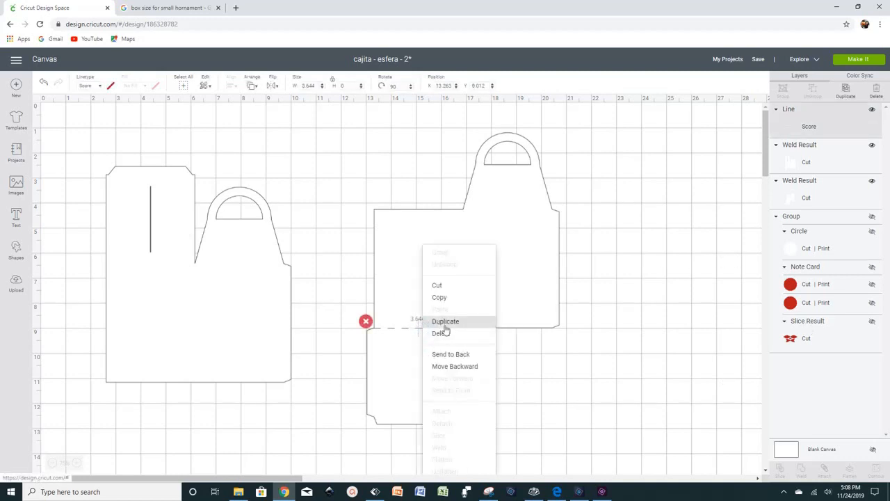
{"action": "left_click", "coordinate": [446, 321]}
{"action": "left_click_drag", "start_coordinate": [447, 328], "coordinate": [438, 417]}
Duplicate the tab's score line and place the copy below the handle section of the piece with the square base
{"action": "right_click", "coordinate": [438, 417]}
{"action": "left_click", "coordinate": [472, 258]}
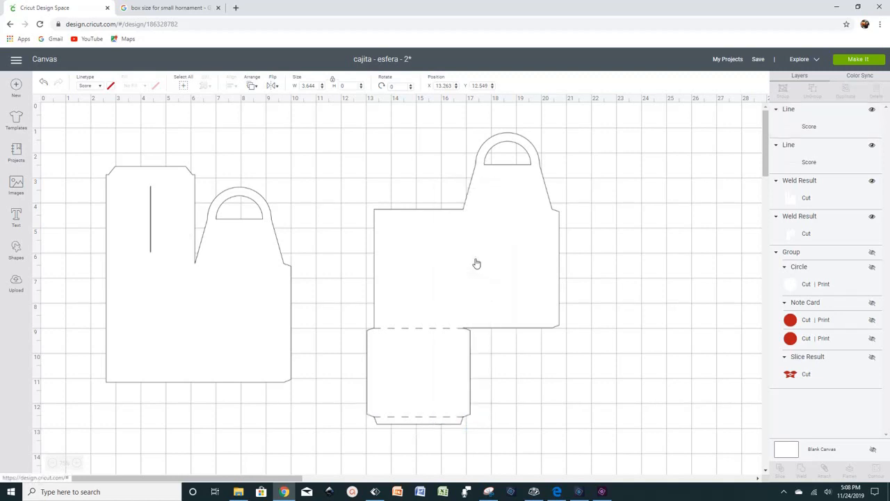
{"action": "left_click_drag", "start_coordinate": [472, 432], "coordinate": [550, 213]}
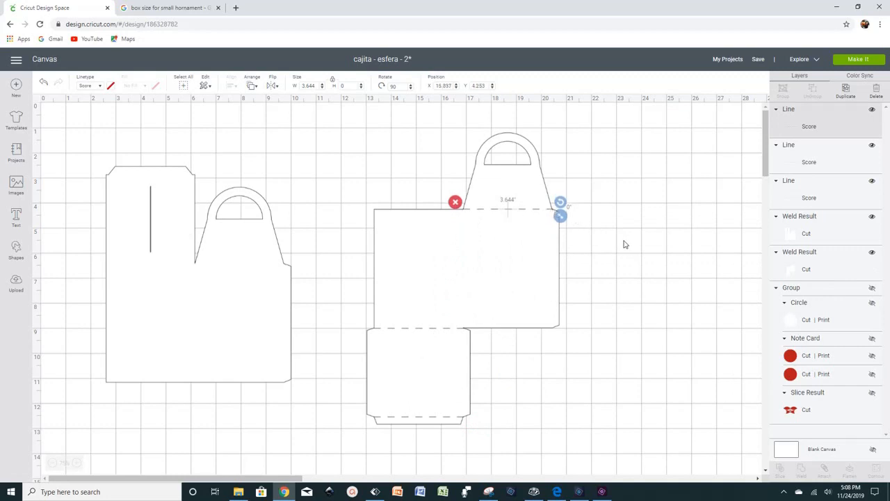
{"action": "left_click", "coordinate": [621, 243]}
Duplicate the handle's score line and place the copy across the slotted piece below its flap and handle, about 7.2 inches long
{"action": "right_click", "coordinate": [498, 216]}
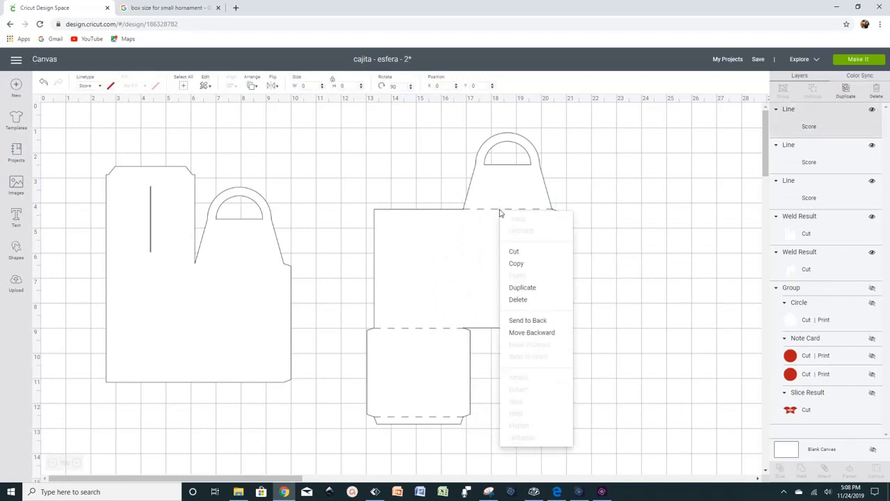
{"action": "left_click", "coordinate": [518, 289]}
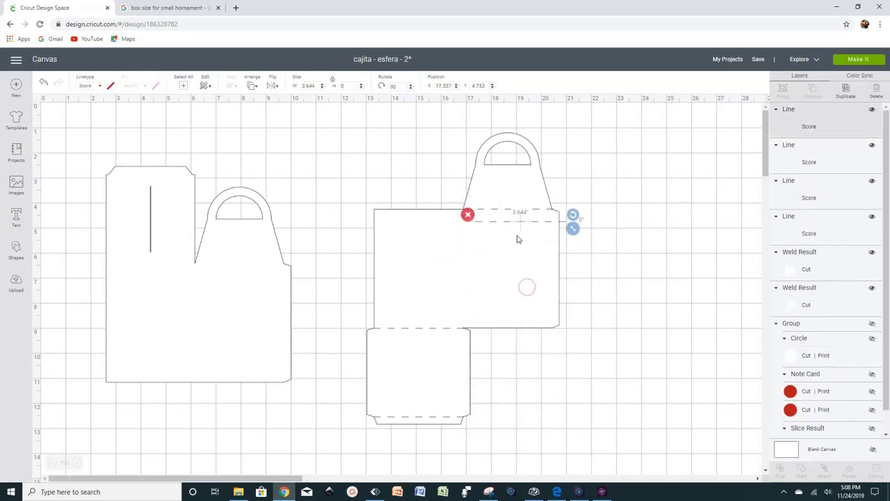
{"action": "left_click_drag", "start_coordinate": [532, 223], "coordinate": [292, 272]}
Duplicate the long score line, rotate the copy to 0°, and run it about 8.6 inches between the side panels down through the square base
{"action": "right_click", "coordinate": [280, 247]}
{"action": "left_click", "coordinate": [304, 322]}
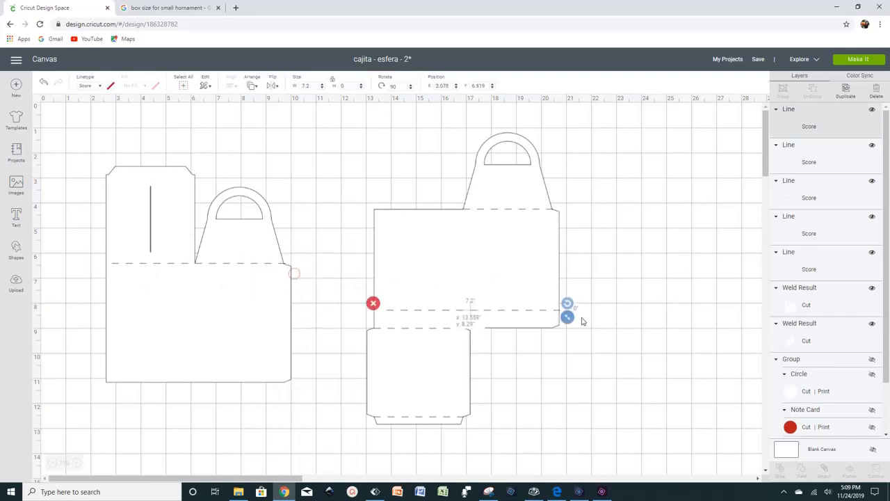
{"action": "key", "text": "Return"}
{"action": "left_click_drag", "start_coordinate": [587, 396], "coordinate": [464, 326]}
{"action": "left_click_drag", "start_coordinate": [469, 396], "coordinate": [469, 431]}
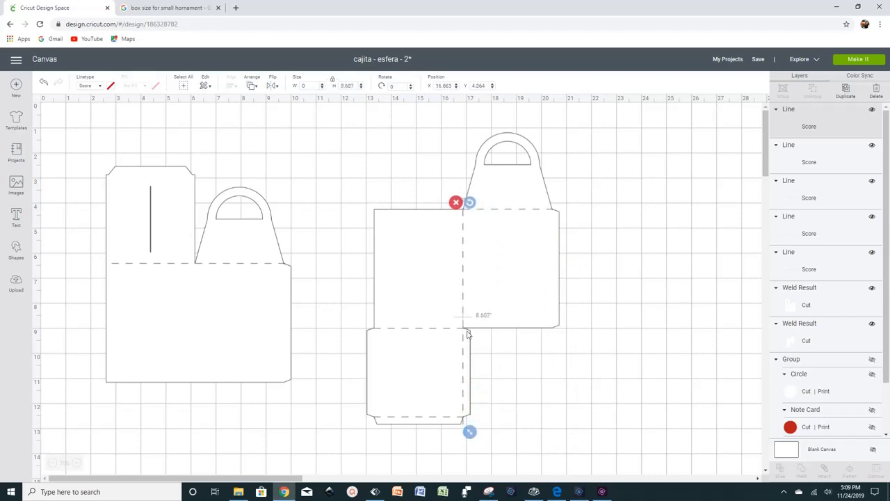
Duplicate the long score line, place the copy between the slotted piece's two lower panels, and shorten it to end at their bottom edge
{"action": "right_click", "coordinate": [462, 242]}
{"action": "left_click", "coordinate": [483, 320]}
{"action": "left_click_drag", "start_coordinate": [389, 334], "coordinate": [195, 389]}
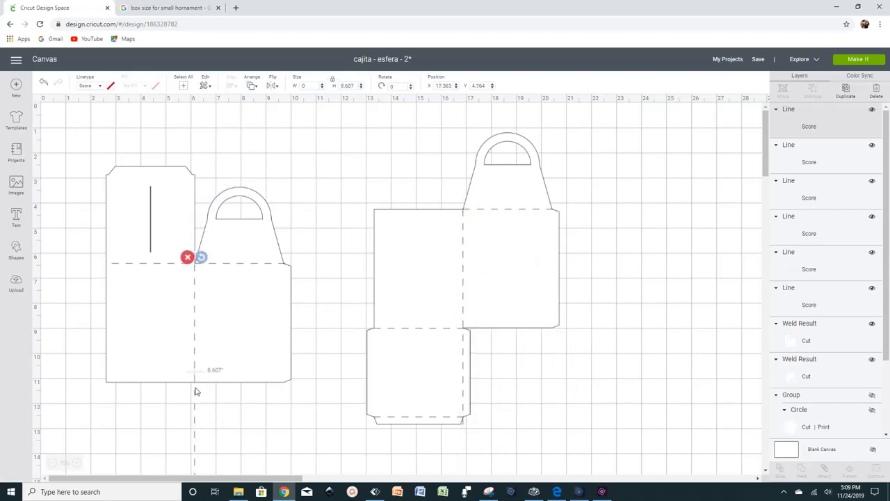
{"action": "scroll", "coordinate": [198, 375], "scroll_direction": "down", "scroll_amount": 2}
{"action": "left_click", "coordinate": [283, 369]}
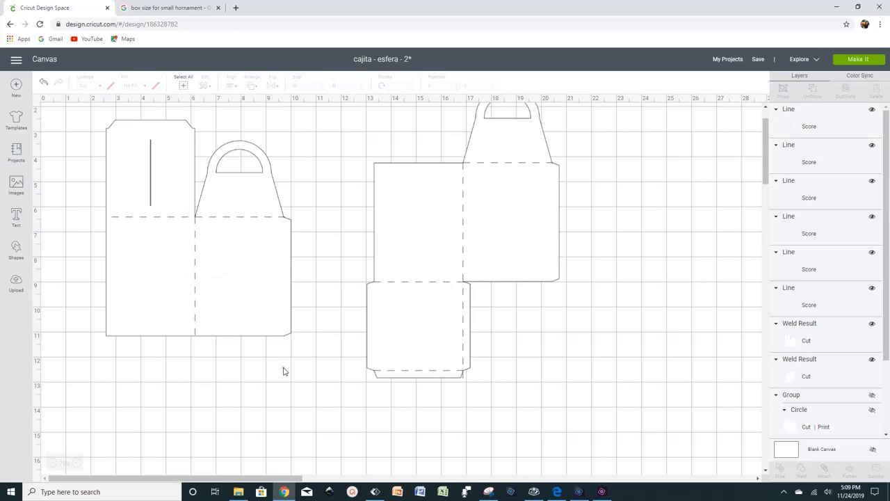
Duplicate the score line between the slotted piece's panels and fit the copy along the left side-tab fold of the square base
{"action": "left_click", "coordinate": [195, 273]}
{"action": "right_click", "coordinate": [195, 273]}
{"action": "left_click", "coordinate": [229, 320]}
{"action": "left_click_drag", "start_coordinate": [208, 311], "coordinate": [375, 375]}
{"action": "left_click_drag", "start_coordinate": [379, 408], "coordinate": [379, 375]}
{"action": "left_click", "coordinate": [652, 386]}
{"action": "scroll", "coordinate": [653, 385], "scroll_direction": "up", "scroll_amount": 2}
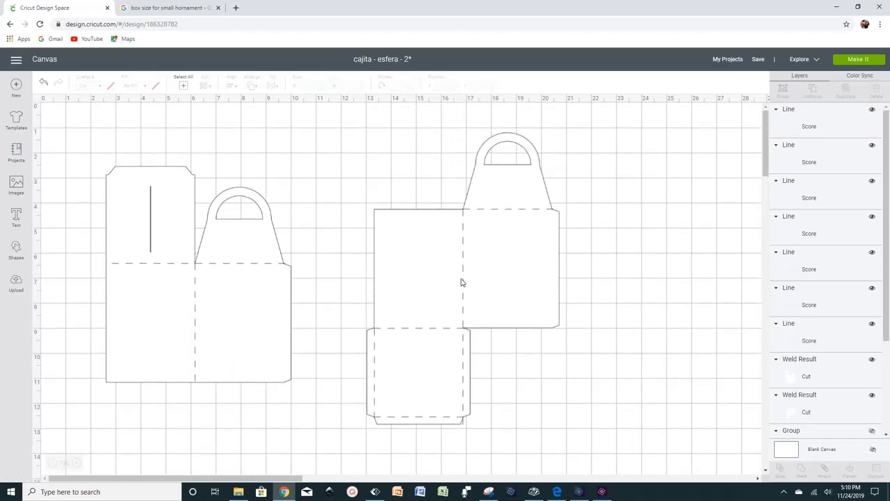
Duplicate the slotted piece's vertical score line and place copies along the side glue-tab folds of both pieces' handle panels
{"action": "right_click", "coordinate": [196, 306]}
{"action": "left_click", "coordinate": [215, 320]}
{"action": "left_click_drag", "start_coordinate": [208, 321], "coordinate": [555, 249]}
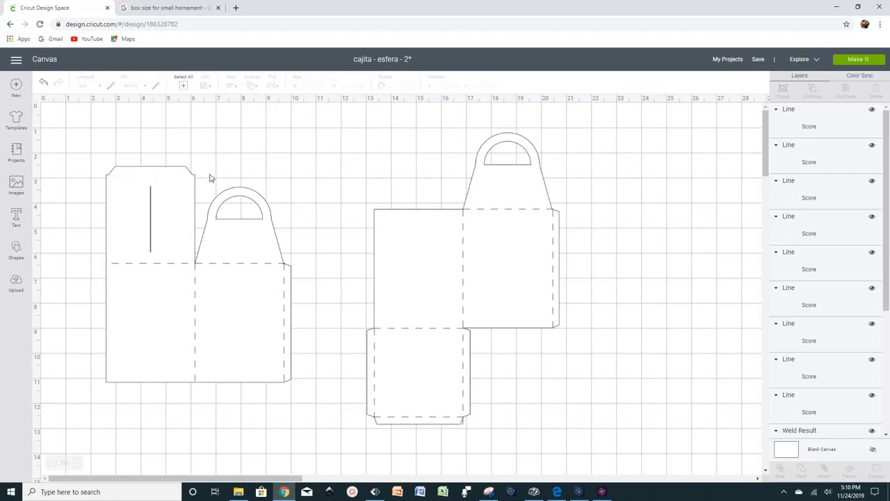
Insert a square and reshape it into a 3.537 by 0.852 inch rectangle covering the slotted piece's top flap
{"action": "left_click", "coordinate": [16, 250]}
{"action": "left_click", "coordinate": [53, 186]}
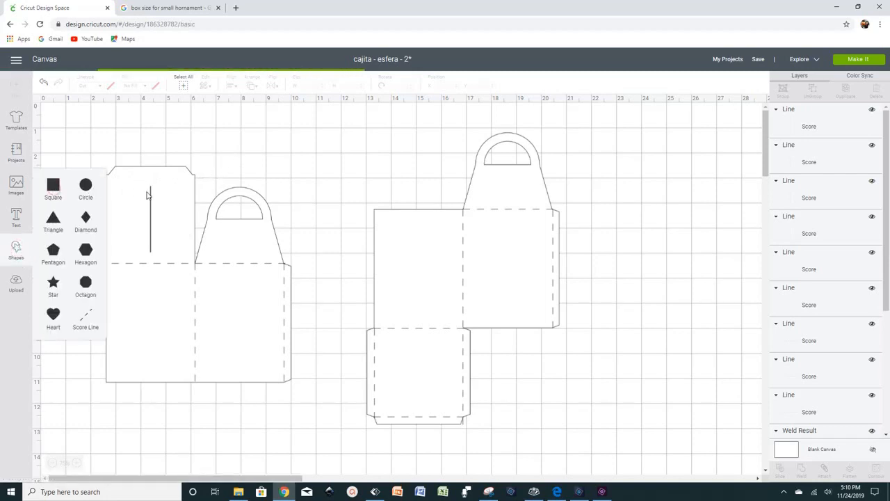
{"action": "left_click_drag", "start_coordinate": [169, 230], "coordinate": [328, 153]}
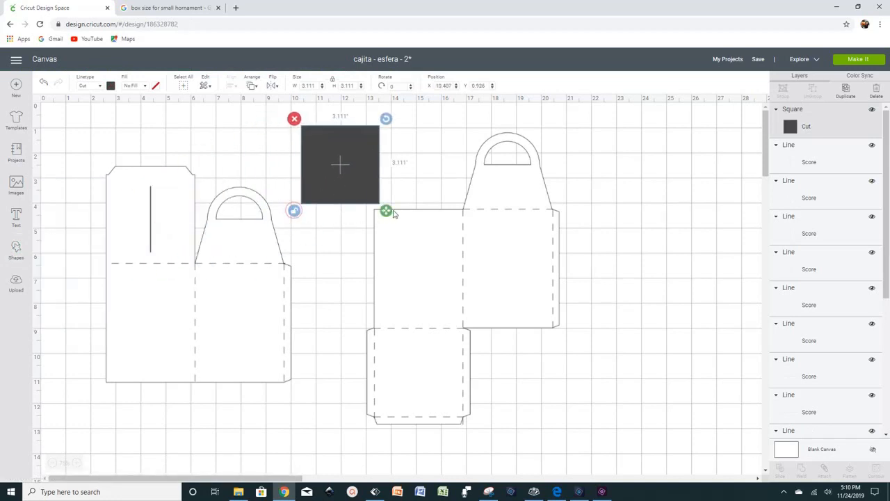
{"action": "left_click_drag", "start_coordinate": [387, 211], "coordinate": [203, 182]}
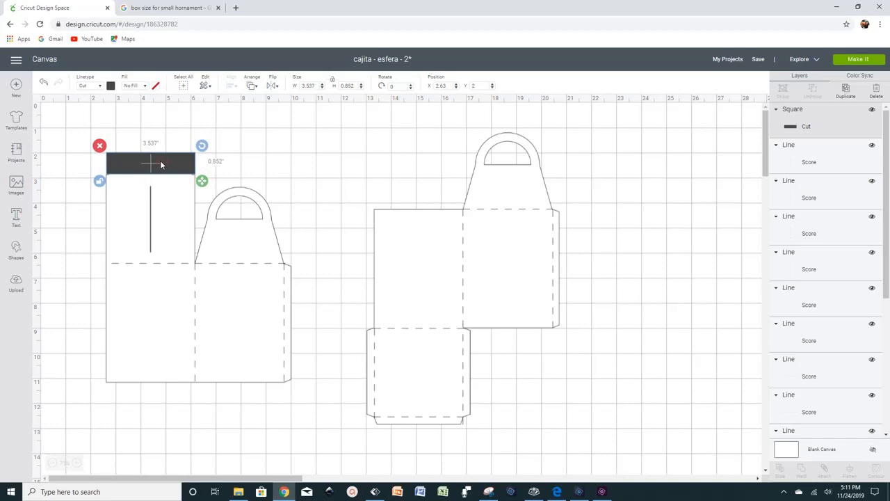
Weld the rectangle to the slotted piece and send the welded shape to the back
{"action": "left_click", "coordinate": [157, 132]}
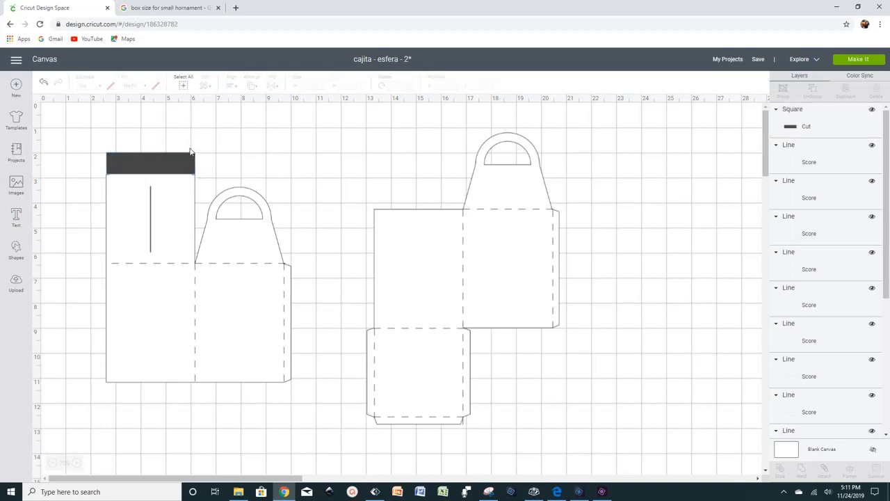
{"action": "left_click_drag", "start_coordinate": [134, 138], "coordinate": [196, 176]}
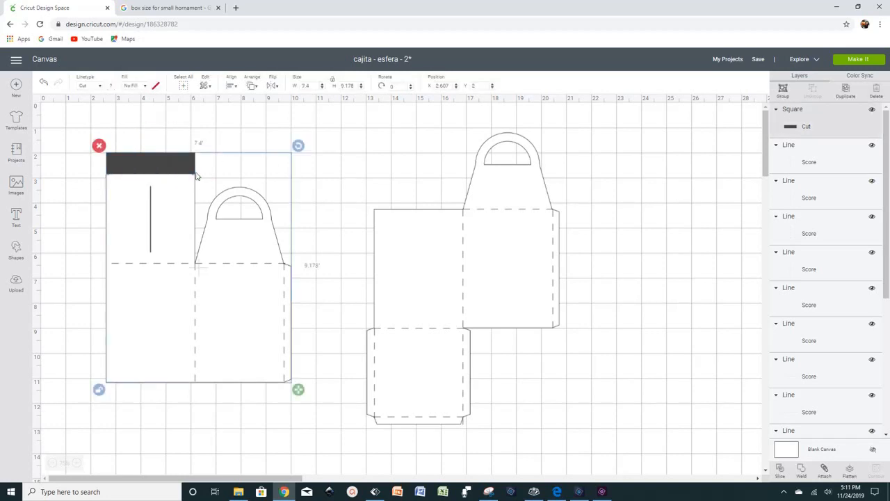
{"action": "left_click", "coordinate": [801, 470]}
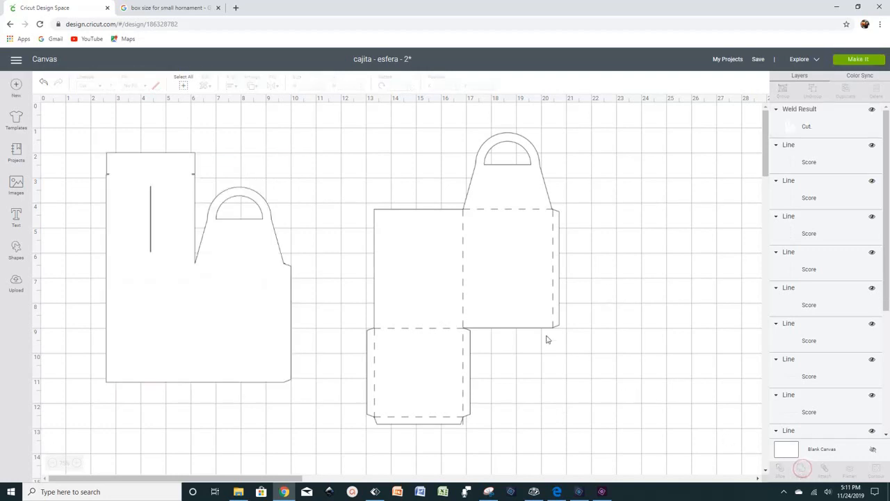
{"action": "left_click", "coordinate": [229, 295]}
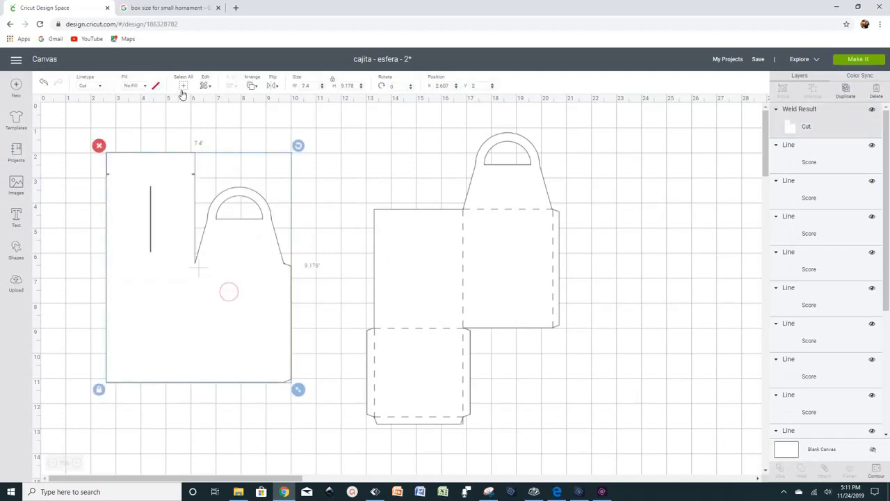
{"action": "left_click", "coordinate": [253, 87]}
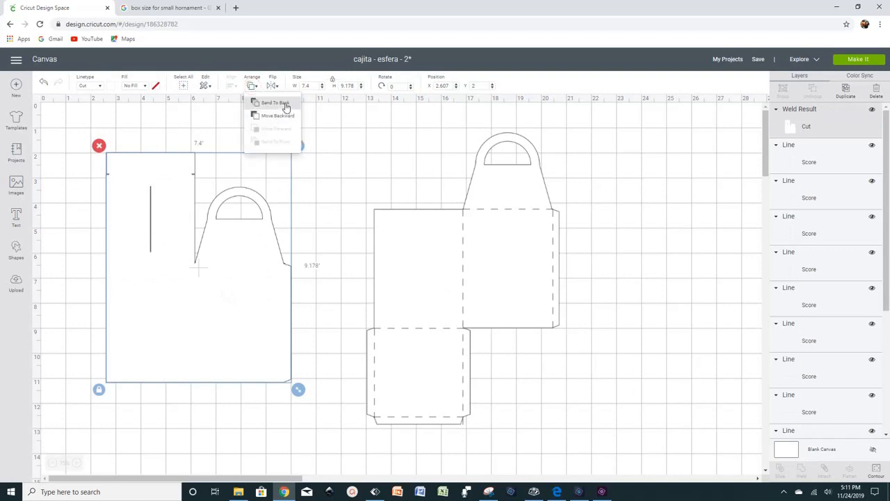
{"action": "left_click", "coordinate": [257, 103]}
{"action": "left_click", "coordinate": [331, 147]}
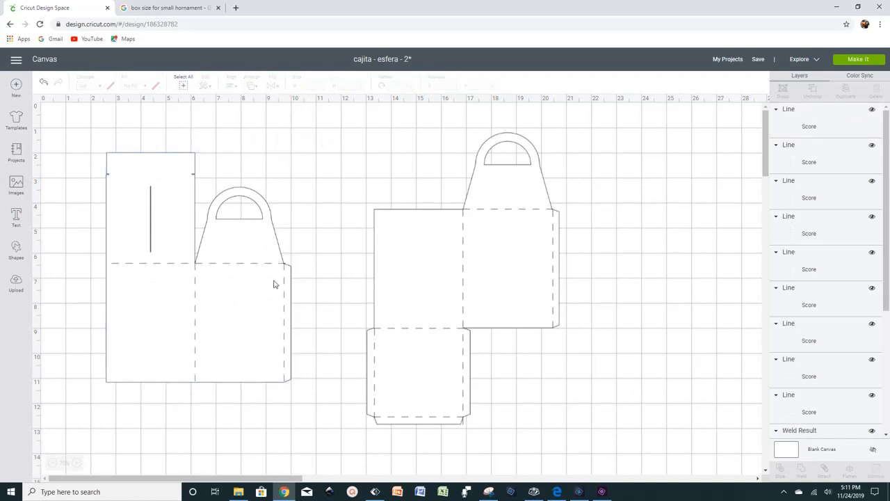
Duplicate the score line above the square base and place the copy along the fold of the slotted piece's new top flap
{"action": "left_click", "coordinate": [397, 329]}
{"action": "right_click", "coordinate": [398, 327]}
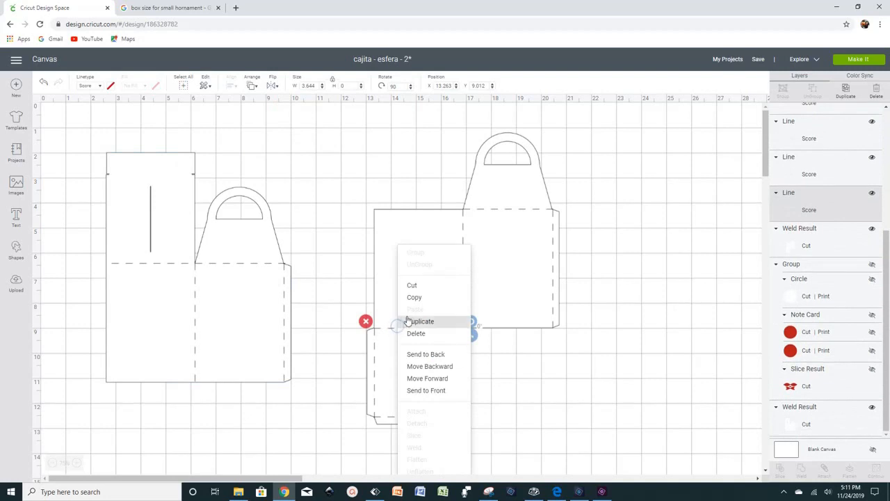
{"action": "left_click", "coordinate": [404, 320]}
{"action": "left_click_drag", "start_coordinate": [433, 333], "coordinate": [201, 182]}
{"action": "left_click", "coordinate": [268, 150]}
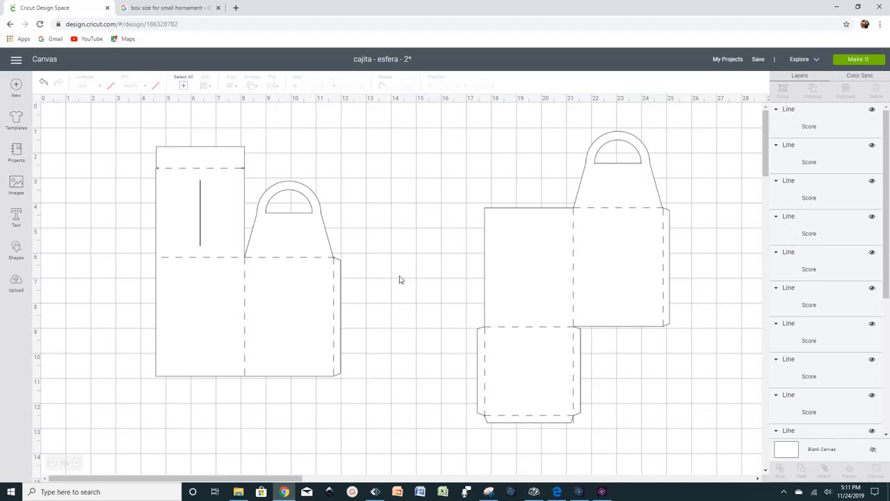
Insert a circle about 3.093 inches wide and centre it on the slotted piece's panel below the handle
{"action": "left_click", "coordinate": [21, 249]}
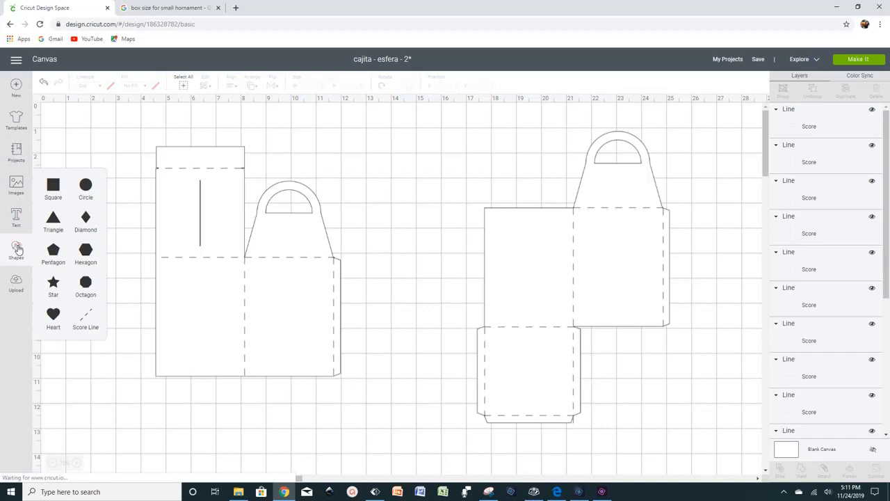
{"action": "left_click", "coordinate": [85, 188]}
{"action": "left_click_drag", "start_coordinate": [105, 174], "coordinate": [395, 169]}
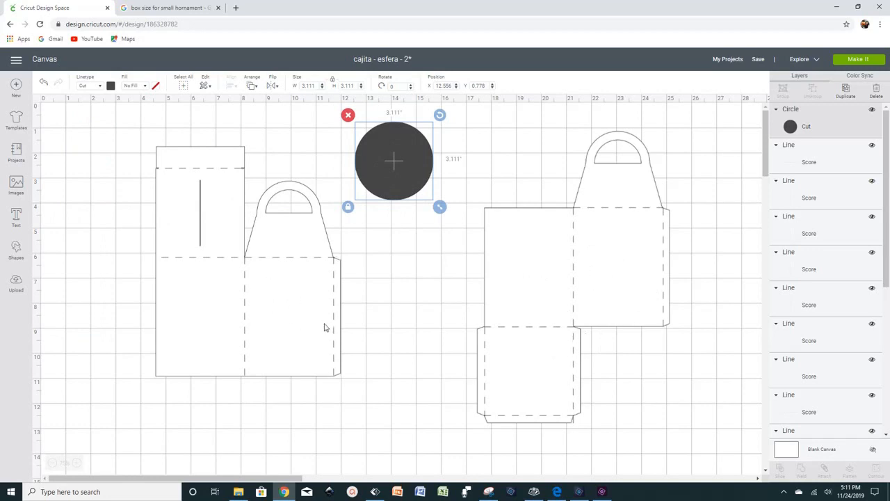
{"action": "left_click_drag", "start_coordinate": [417, 161], "coordinate": [313, 323]}
{"action": "left_click_drag", "start_coordinate": [334, 368], "coordinate": [336, 372]}
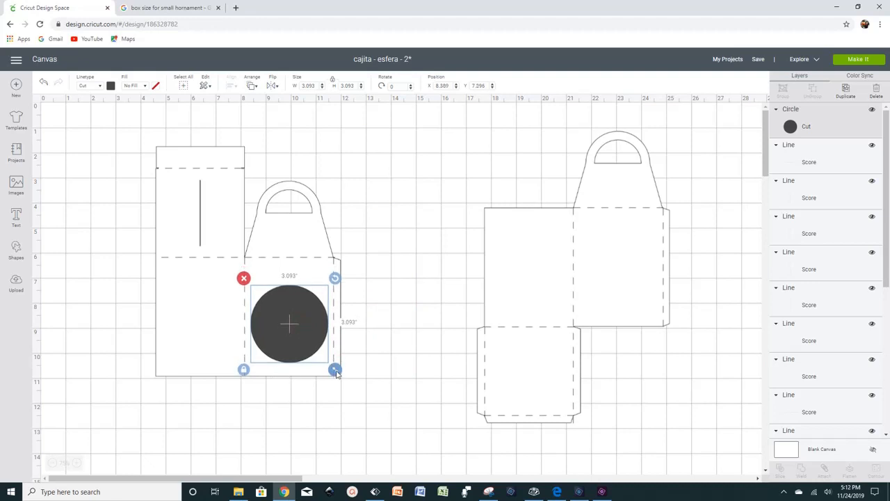
{"action": "left_click_drag", "start_coordinate": [313, 338], "coordinate": [313, 330]}
{"action": "left_click", "coordinate": [385, 327]}
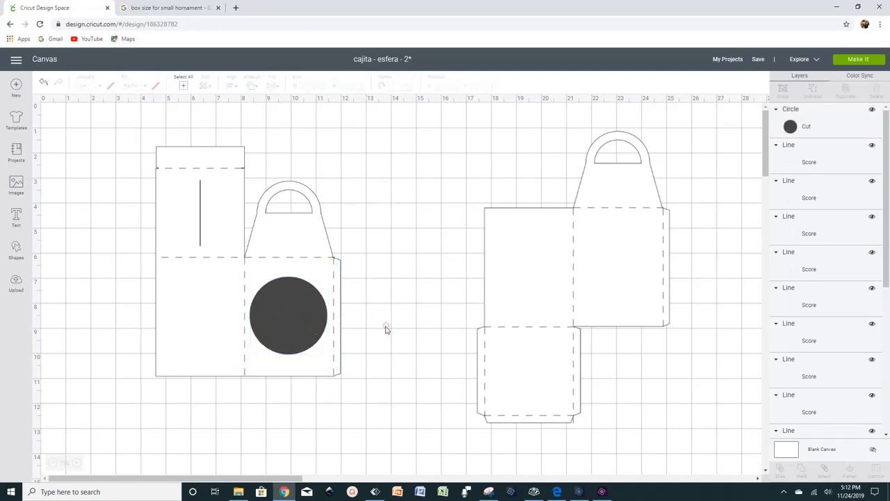
{"action": "left_click", "coordinate": [294, 335]}
{"action": "key", "text": "ctrl+z"}
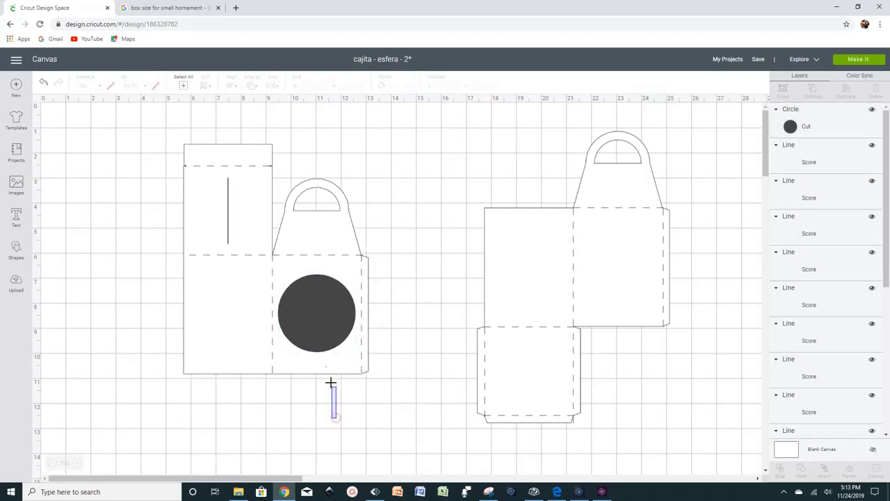
Slice the circle out of the slotted piece and delete both leftover circles
{"action": "left_click_drag", "start_coordinate": [333, 407], "coordinate": [308, 313]}
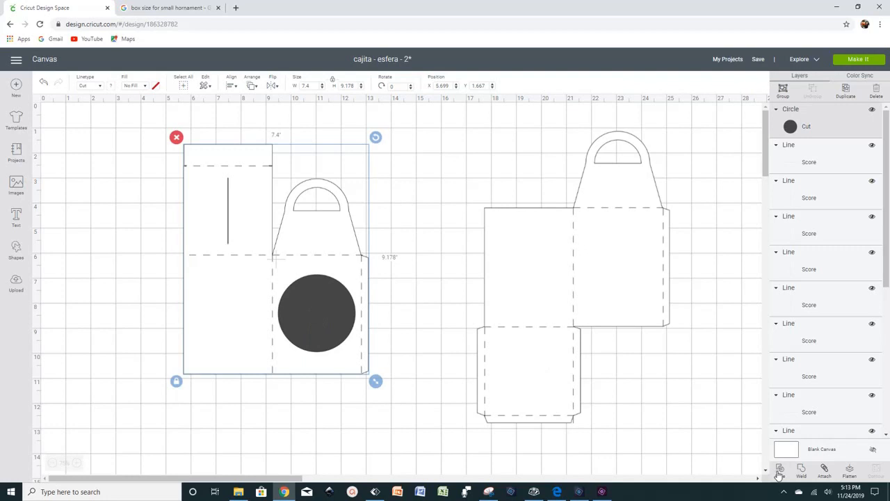
{"action": "left_click", "coordinate": [779, 470]}
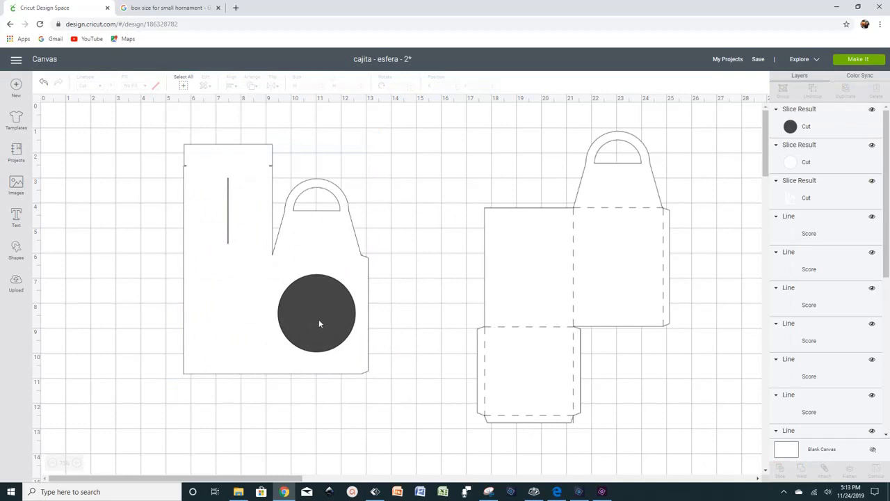
{"action": "left_click_drag", "start_coordinate": [319, 323], "coordinate": [344, 416]}
{"action": "left_click", "coordinate": [298, 360]}
{"action": "left_click_drag", "start_coordinate": [309, 318], "coordinate": [389, 440]}
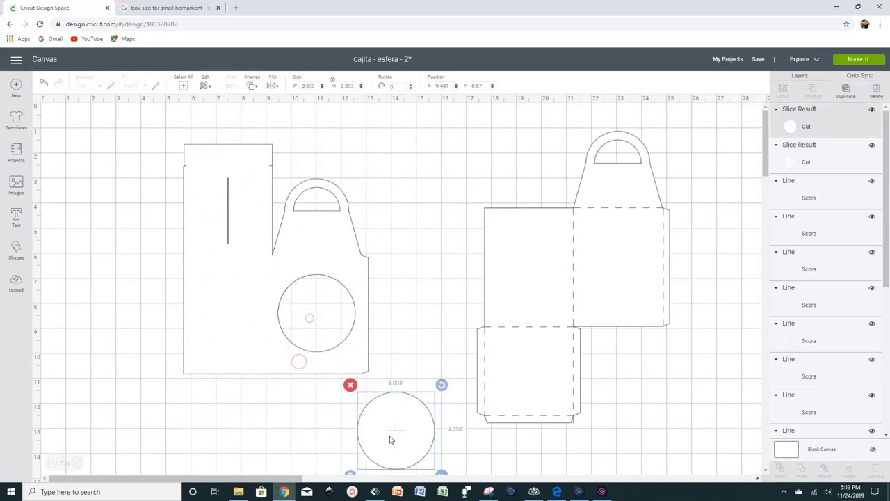
{"action": "left_click", "coordinate": [350, 385]}
Send the slotted piece with the round window behind its score lines
{"action": "left_click", "coordinate": [270, 301]}
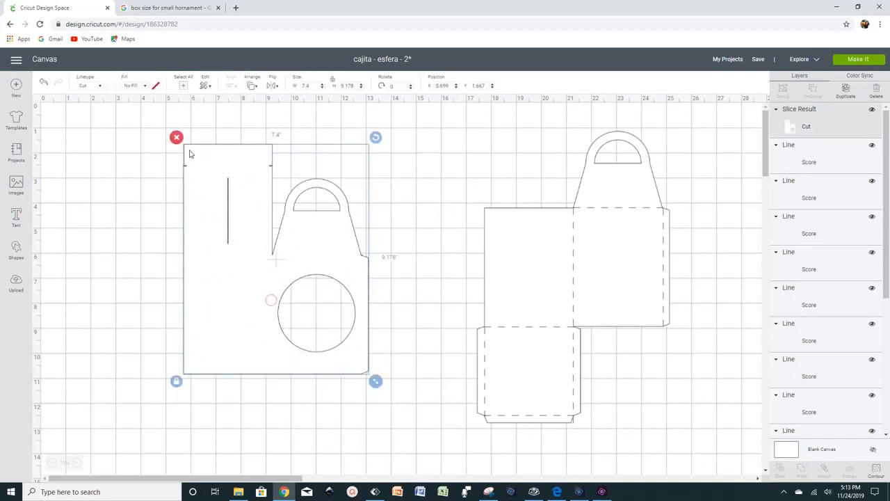
{"action": "left_click", "coordinate": [251, 89]}
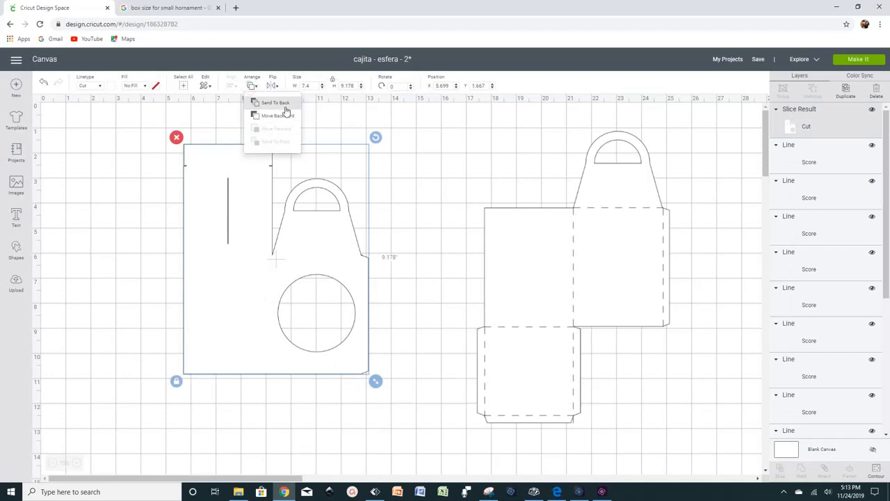
{"action": "left_click", "coordinate": [285, 105]}
{"action": "left_click", "coordinate": [418, 214]}
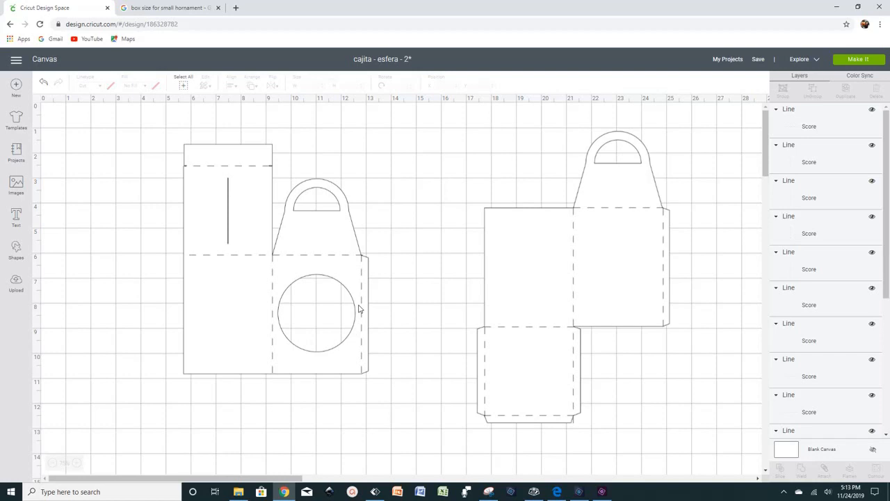
Attach the slotted piece to all of its score lines and move it to about X 1.308, Y 1.407 inches
{"action": "left_click_drag", "start_coordinate": [395, 431], "coordinate": [177, 136]}
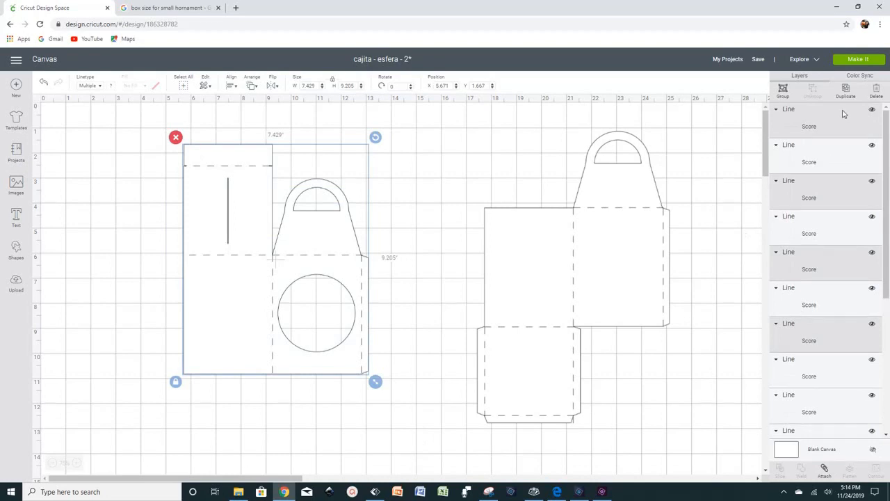
{"action": "left_click", "coordinate": [824, 471]}
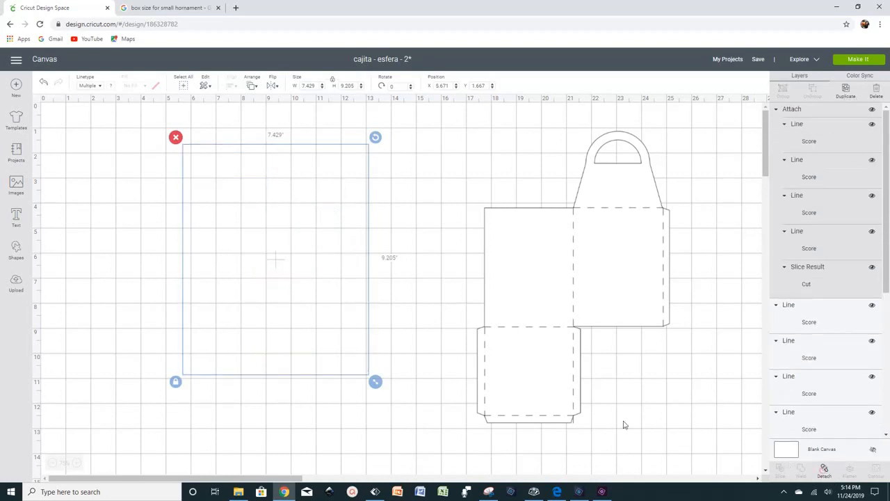
{"action": "left_click_drag", "start_coordinate": [368, 347], "coordinate": [254, 343]}
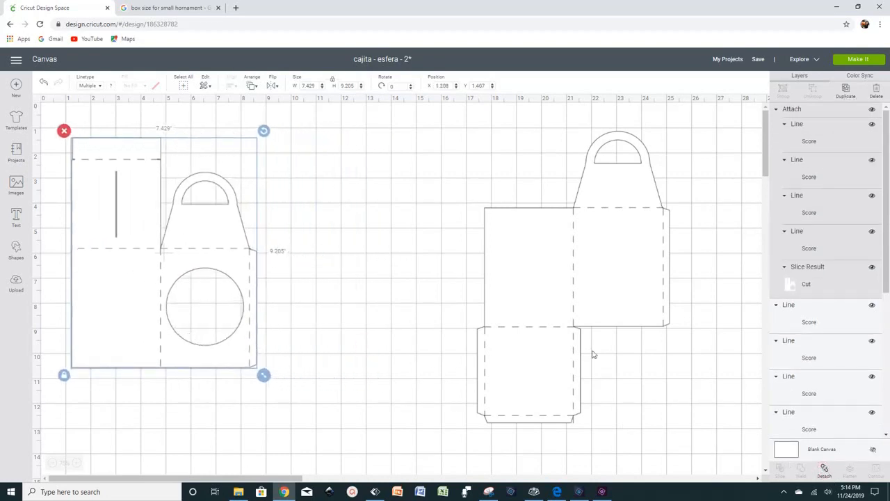
Attach the square-base piece to all of its score lines and move it beside the slotted piece, at about X 8.932, Y 0.333 inches
{"action": "left_click_drag", "start_coordinate": [712, 432], "coordinate": [484, 130]}
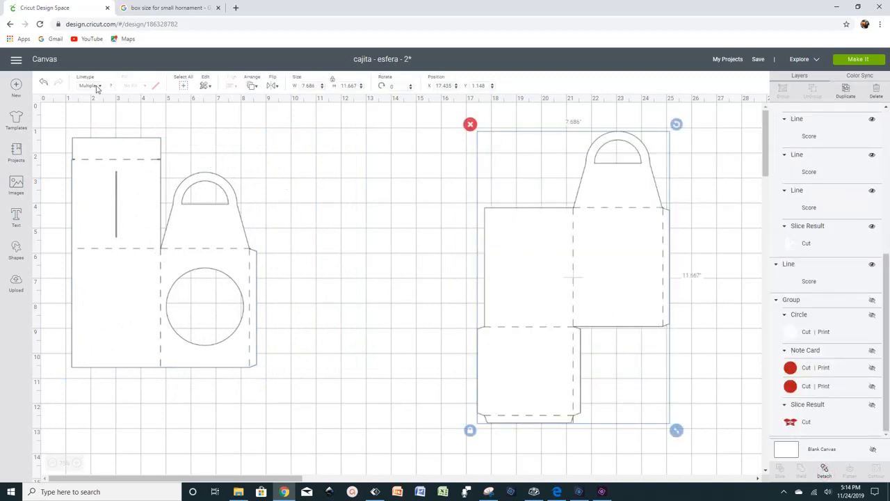
{"action": "left_click", "coordinate": [44, 82]}
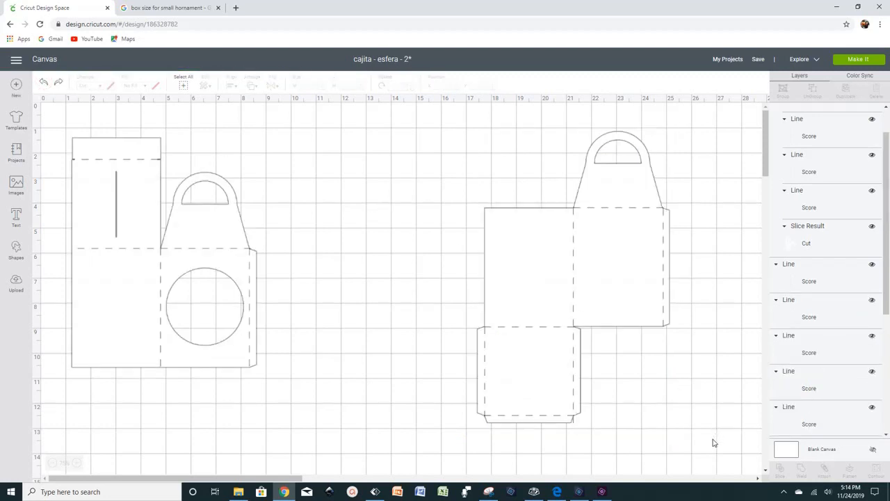
{"action": "left_click_drag", "start_coordinate": [724, 455], "coordinate": [441, 115]}
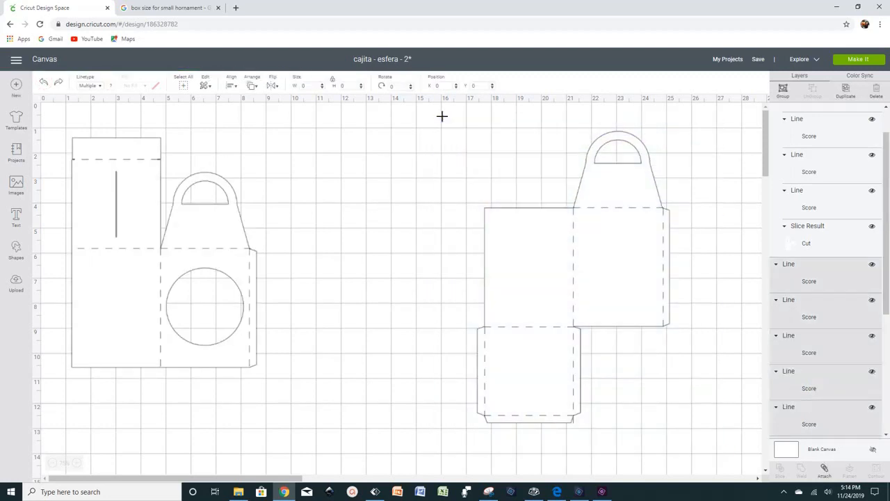
{"action": "left_click", "coordinate": [824, 468]}
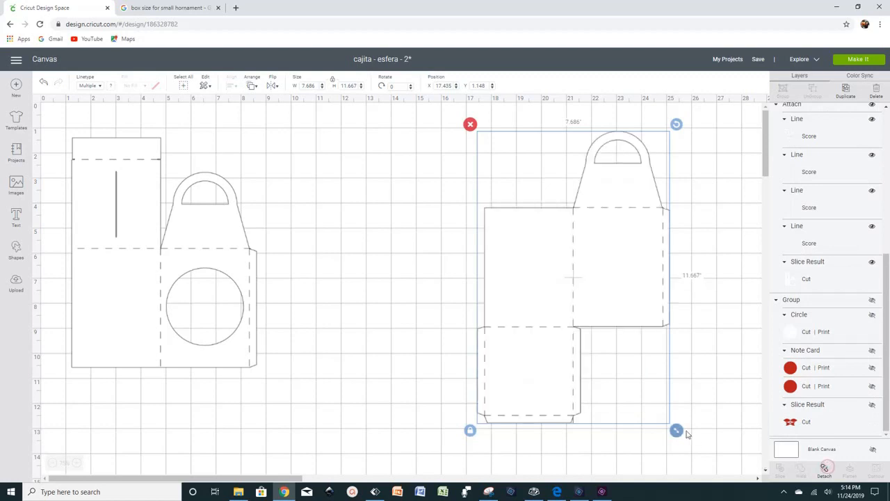
{"action": "left_click_drag", "start_coordinate": [635, 303], "coordinate": [421, 284]}
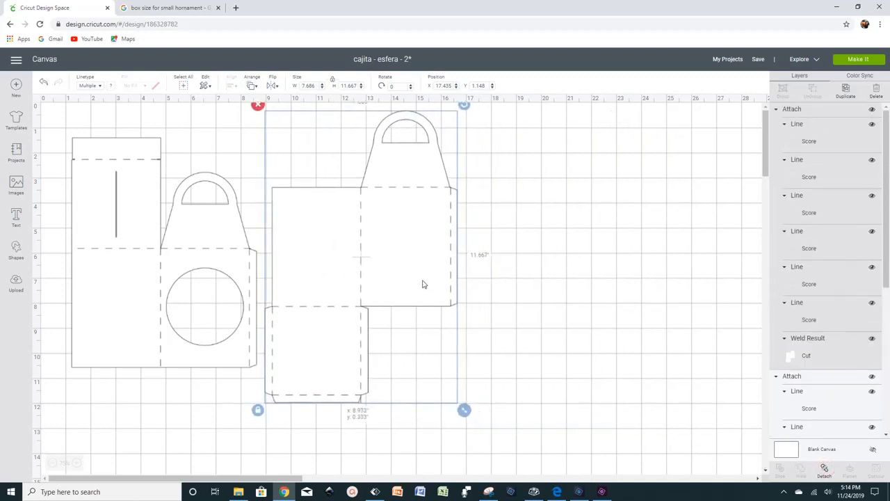
{"action": "left_click", "coordinate": [546, 293]}
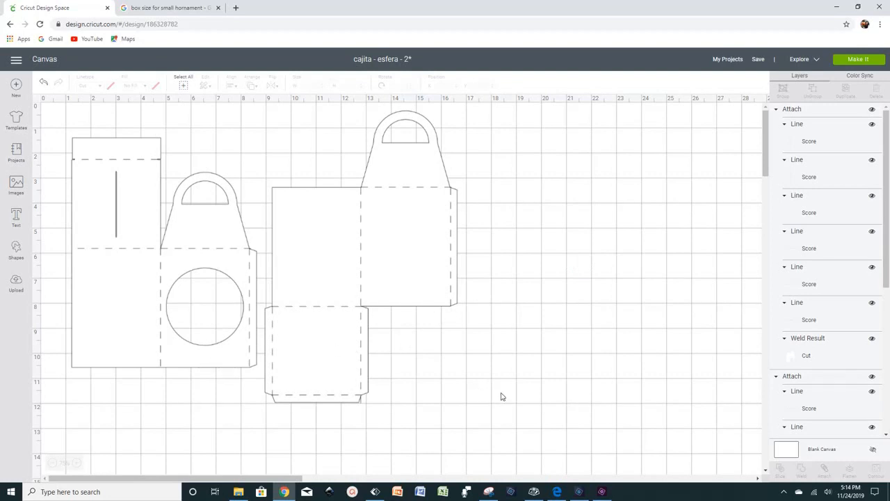
Add a square about 3.426 x 3.407 inches, sized to the base panel, and move it to the empty area at about X 20.778, Y 8.593
{"action": "left_click", "coordinate": [16, 249]}
{"action": "left_click", "coordinate": [53, 185]}
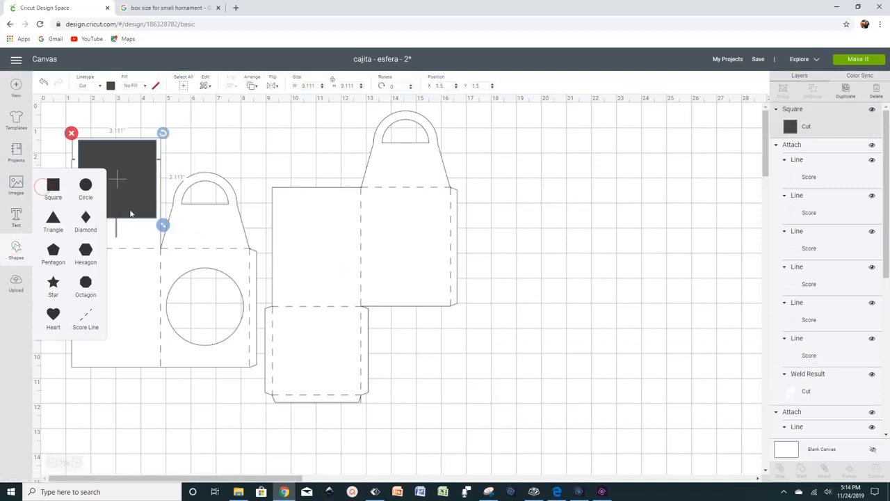
{"action": "left_click_drag", "start_coordinate": [130, 214], "coordinate": [292, 346]}
{"action": "left_click", "coordinate": [575, 350]}
{"action": "left_click_drag", "start_coordinate": [355, 390], "coordinate": [363, 398]}
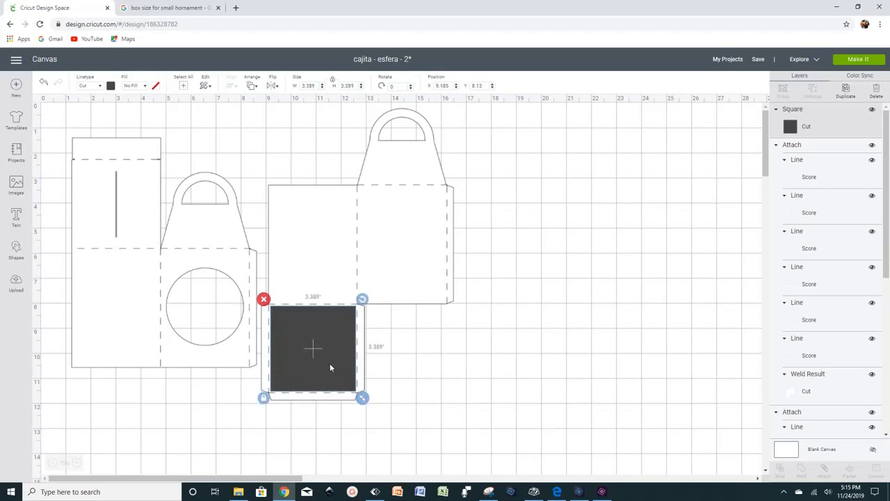
{"action": "left_click_drag", "start_coordinate": [329, 364], "coordinate": [329, 367]}
{"action": "left_click_drag", "start_coordinate": [362, 398], "coordinate": [364, 397]}
{"action": "left_click_drag", "start_coordinate": [308, 350], "coordinate": [597, 361]}
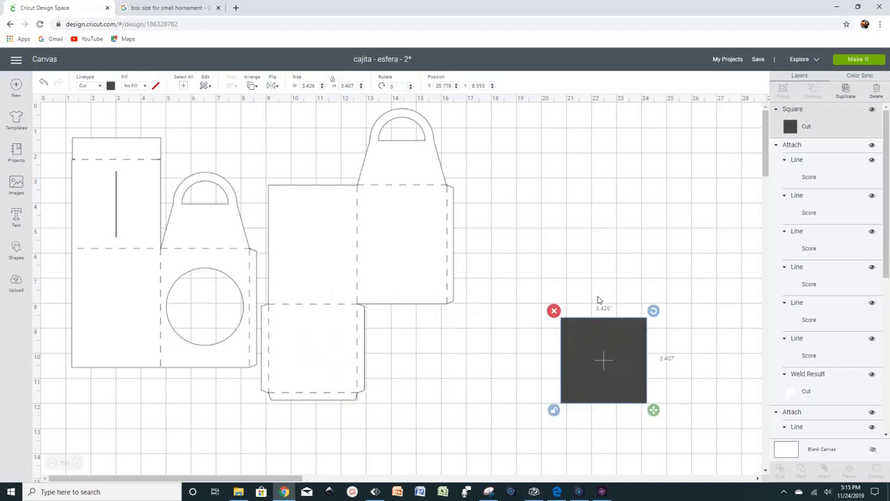
Duplicate the square, reduce the copy to a strip about 0.333 inches high, and fit it along the square's upper edge
{"action": "right_click", "coordinate": [599, 363]}
{"action": "left_click", "coordinate": [640, 205]}
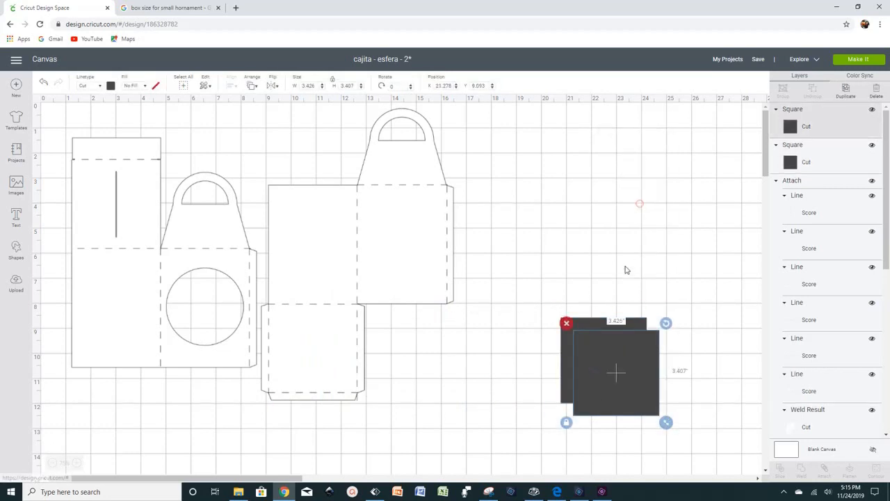
{"action": "left_click_drag", "start_coordinate": [621, 331], "coordinate": [620, 238]}
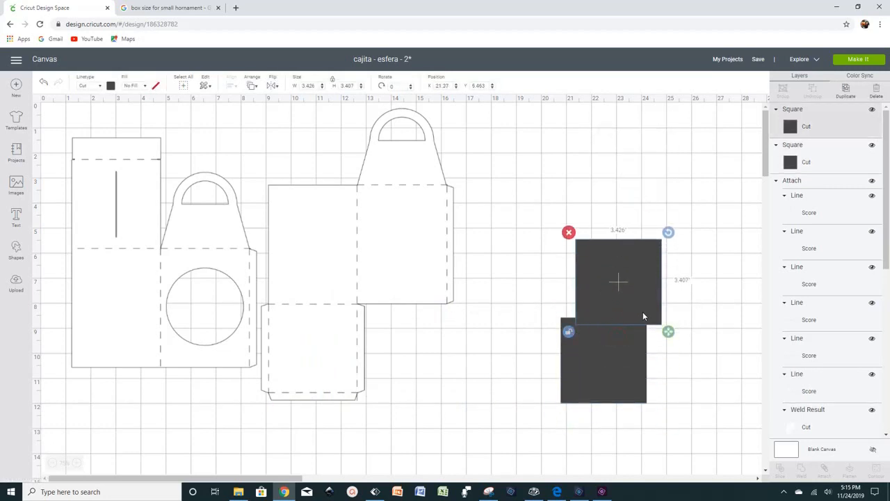
{"action": "left_click_drag", "start_coordinate": [667, 332], "coordinate": [637, 317]}
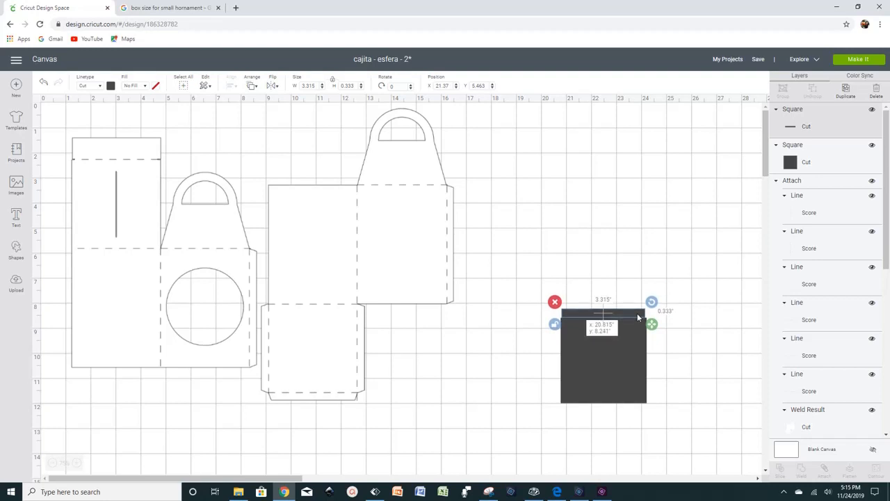
{"action": "left_click", "coordinate": [672, 318]}
{"action": "left_click", "coordinate": [626, 314]}
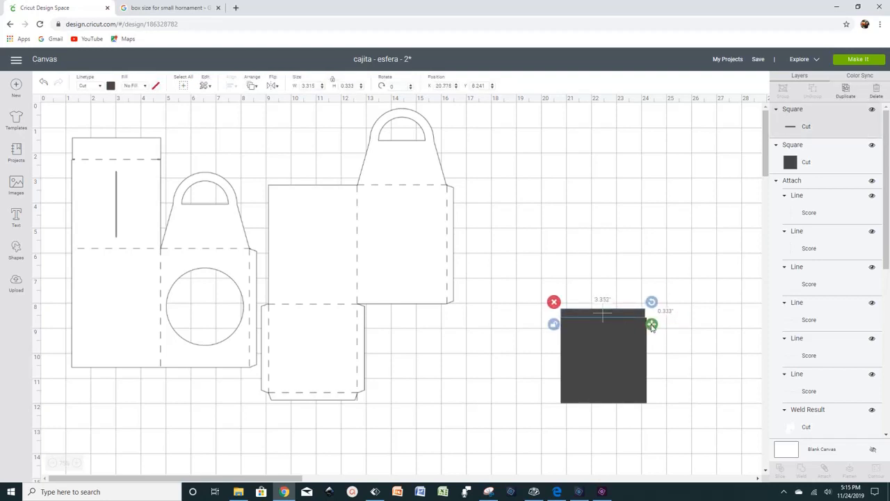
Duplicate the strip onto the square's other three edges, rotating the side strips by 90 degrees
{"action": "right_click", "coordinate": [626, 314]}
{"action": "left_click", "coordinate": [650, 320]}
{"action": "left_click_drag", "start_coordinate": [619, 321], "coordinate": [552, 353]}
{"action": "right_click", "coordinate": [619, 417]}
{"action": "left_click", "coordinate": [660, 251]}
{"action": "type", "text": "90"}
{"action": "key", "text": "Return"}
{"action": "right_click", "coordinate": [650, 381]}
{"action": "left_click", "coordinate": [678, 230]}
{"action": "left_click", "coordinate": [699, 383]}
Weld the square and its four edge strips into one piece about 4.056 x 4.037 inches
{"action": "left_click", "coordinate": [608, 312]}
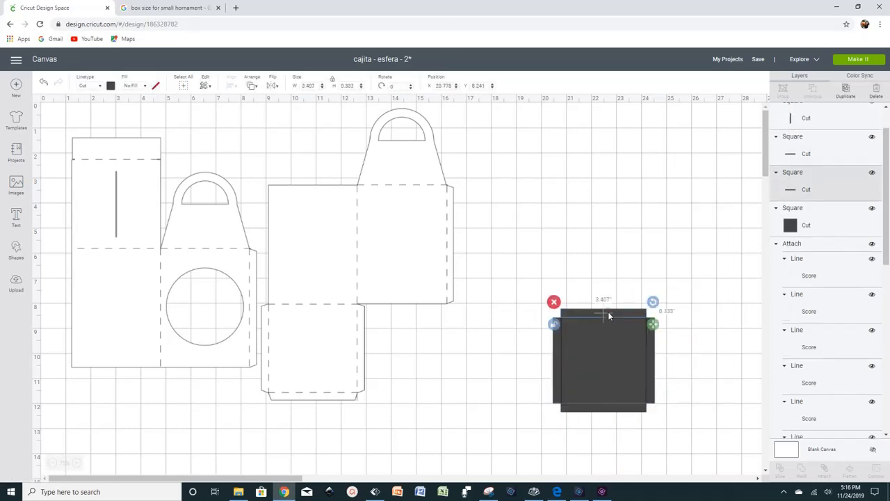
{"action": "left_click", "coordinate": [608, 406]}
{"action": "left_click", "coordinate": [692, 411]}
{"action": "left_click_drag", "start_coordinate": [692, 438], "coordinate": [514, 303]}
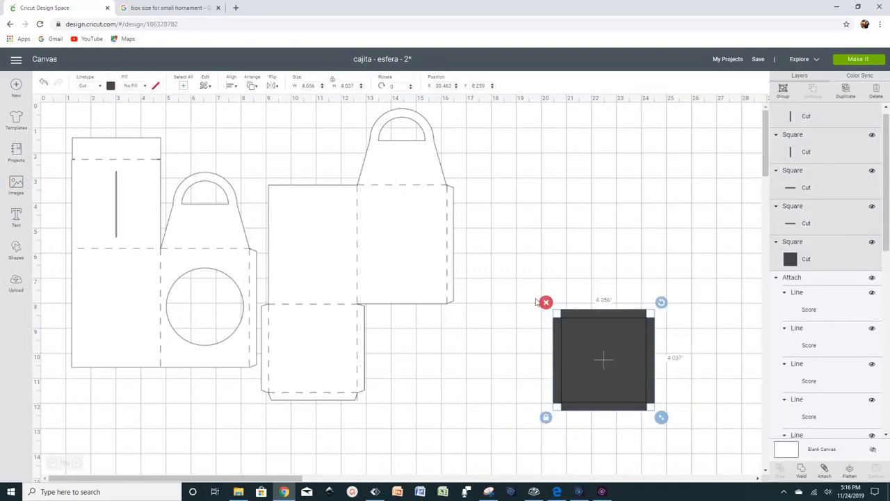
{"action": "left_click", "coordinate": [802, 471]}
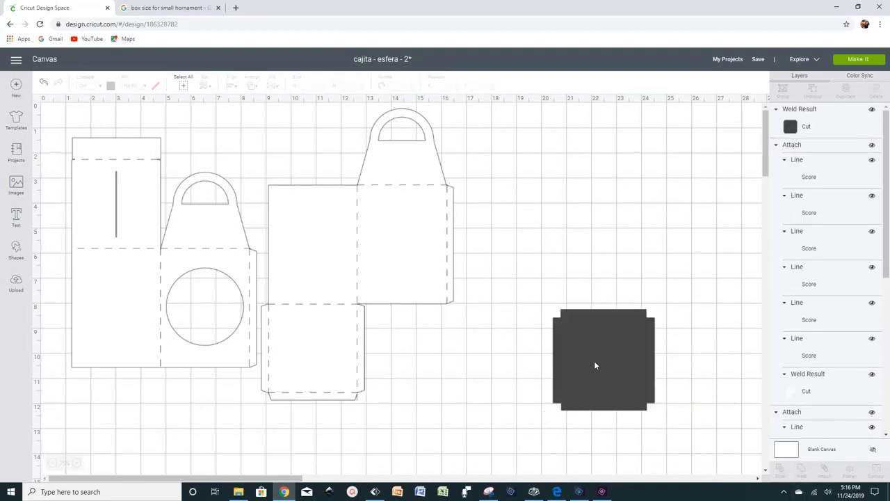
Add a circle about 3.259 inches wide above the welded piece and colour it white
{"action": "left_click", "coordinate": [595, 365]}
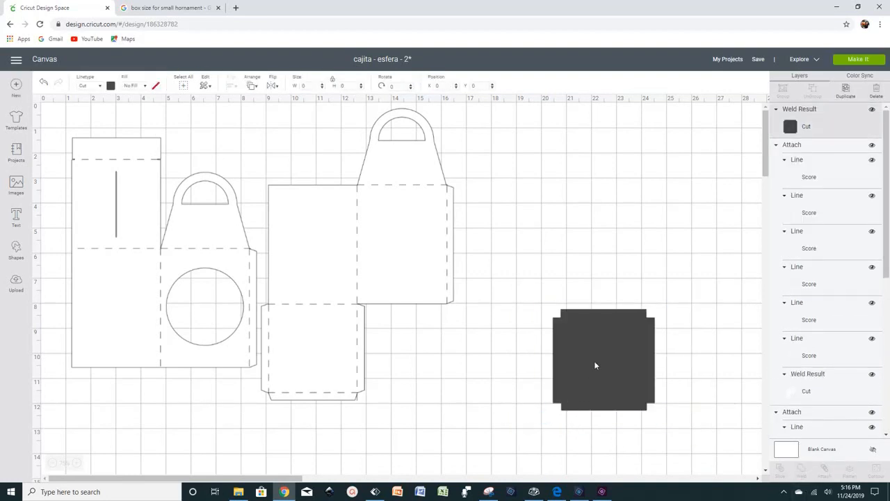
{"action": "left_click", "coordinate": [16, 249]}
{"action": "left_click", "coordinate": [85, 186]}
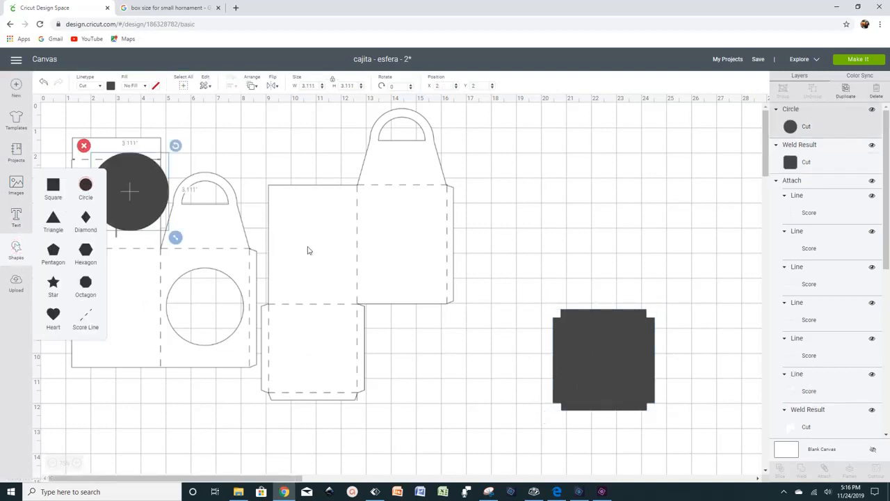
{"action": "left_click_drag", "start_coordinate": [139, 193], "coordinate": [562, 218]}
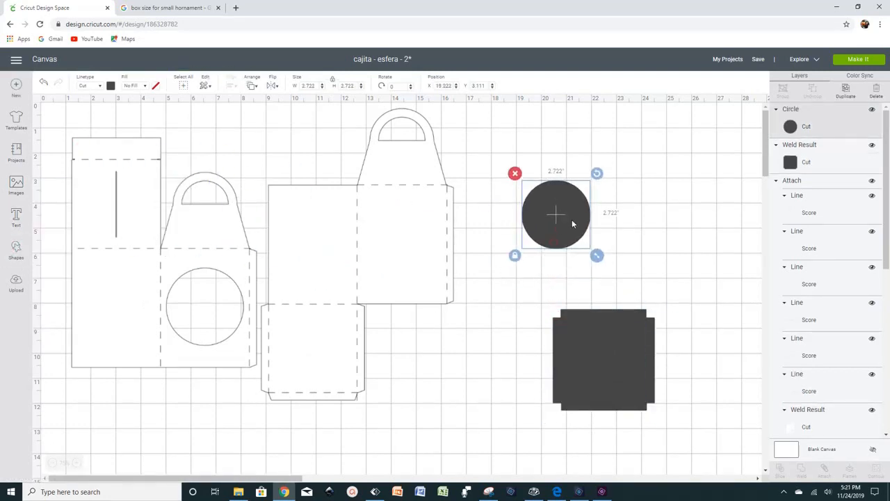
{"action": "left_click_drag", "start_coordinate": [596, 255], "coordinate": [610, 269]}
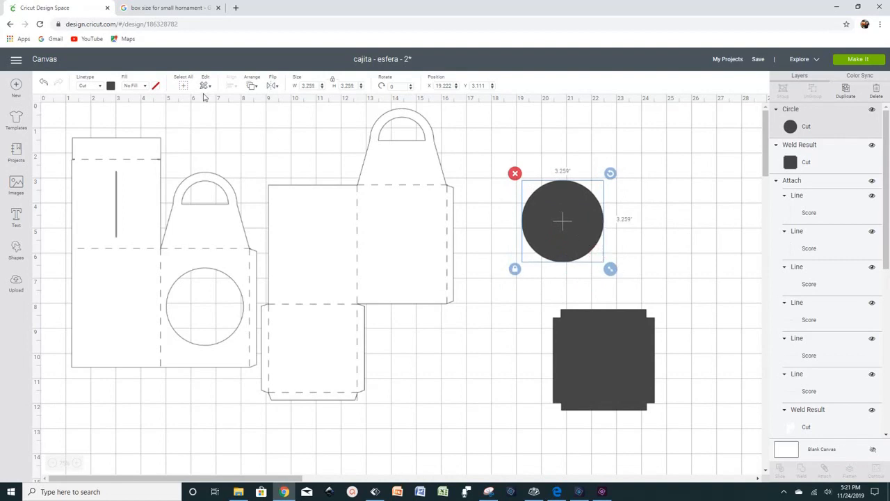
{"action": "left_click", "coordinate": [111, 86]}
{"action": "left_click", "coordinate": [132, 119]}
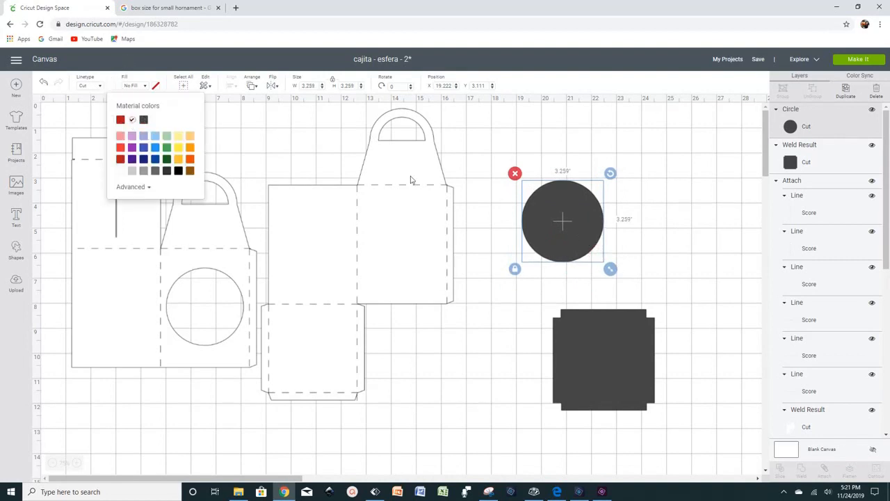
Move the white circle onto the middle of the welded piece and shrink it to leave a wide border
{"action": "left_click_drag", "start_coordinate": [565, 218], "coordinate": [601, 358]}
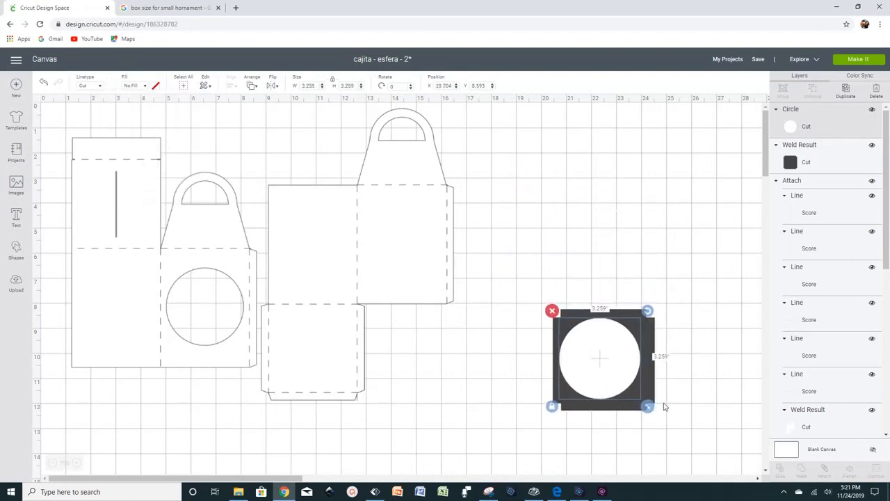
{"action": "left_click_drag", "start_coordinate": [646, 409], "coordinate": [630, 388]}
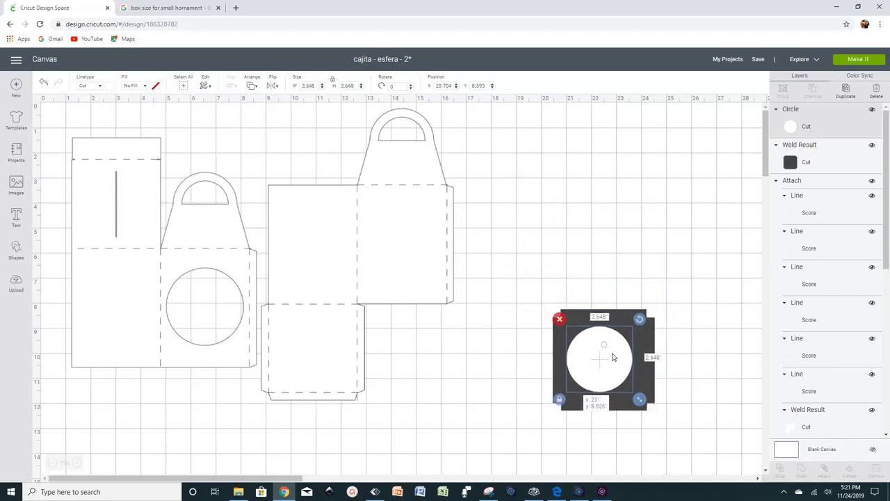
{"action": "left_click_drag", "start_coordinate": [612, 358], "coordinate": [624, 365]}
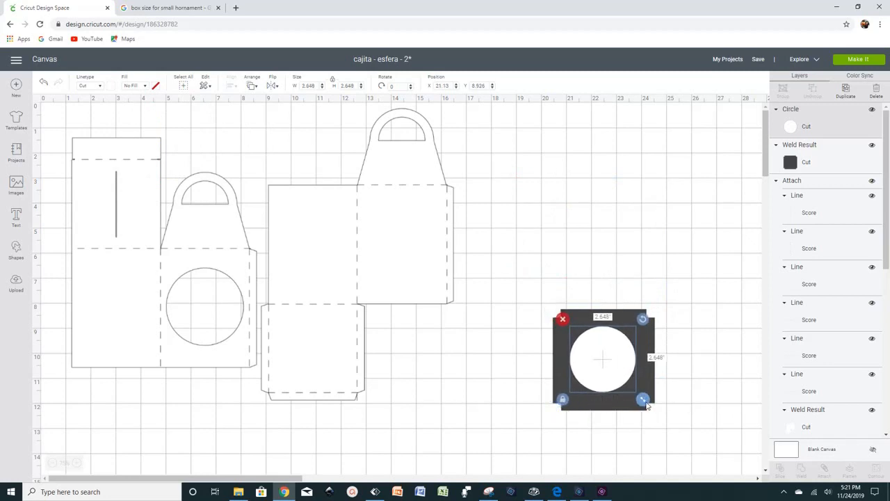
{"action": "left_click", "coordinate": [700, 373]}
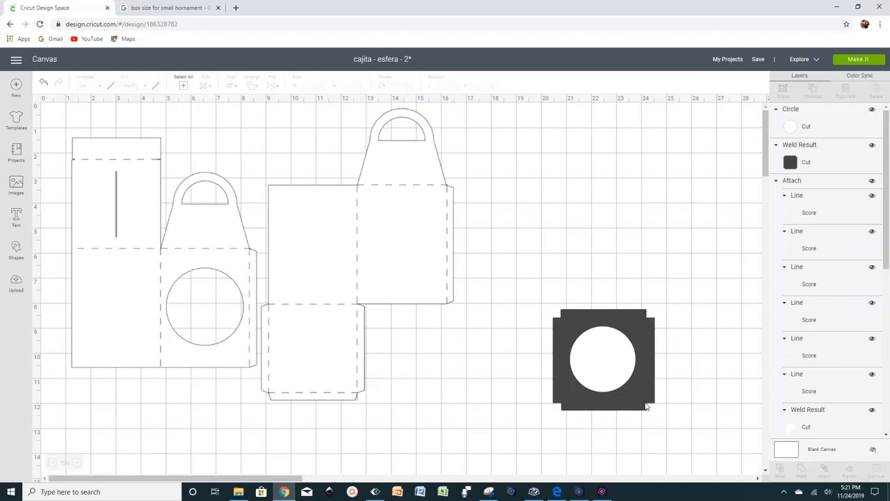
{"action": "left_click", "coordinate": [602, 377]}
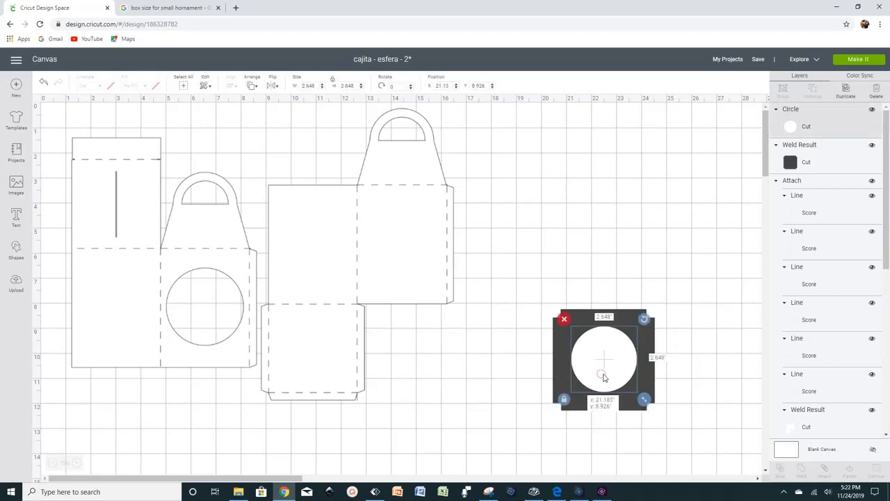
{"action": "left_click_drag", "start_coordinate": [646, 402], "coordinate": [612, 370]}
{"action": "left_click_drag", "start_coordinate": [668, 448], "coordinate": [620, 421]}
Centre the circle and the welded piece on each other and slice the circle out
{"action": "left_click_drag", "start_coordinate": [562, 268], "coordinate": [647, 414]}
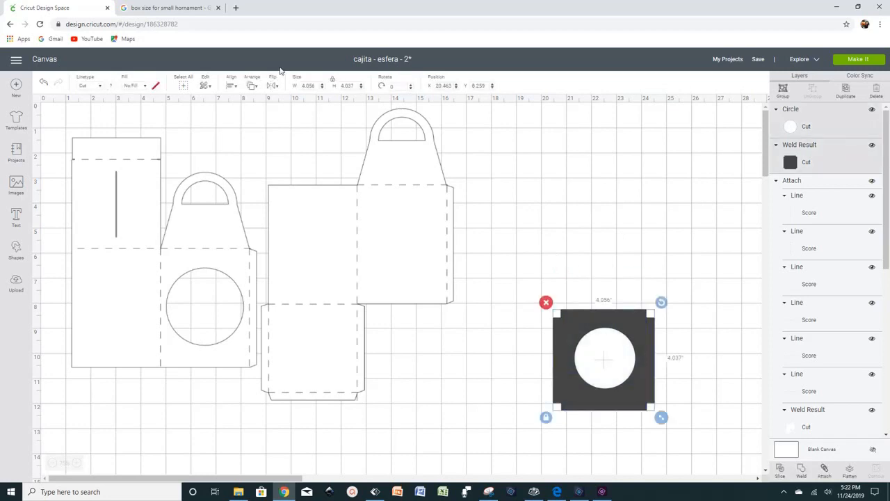
{"action": "left_click", "coordinate": [230, 85]}
{"action": "left_click", "coordinate": [243, 190]}
{"action": "left_click", "coordinate": [779, 470]}
Delete the leftover circles and move the square window piece to about X 19.722, Y 7.074 inches
{"action": "left_click_drag", "start_coordinate": [636, 379], "coordinate": [654, 264]}
{"action": "left_click_drag", "start_coordinate": [650, 407], "coordinate": [557, 321]}
{"action": "left_click", "coordinate": [566, 321]}
{"action": "left_click_drag", "start_coordinate": [612, 281], "coordinate": [583, 372]}
{"action": "left_click", "coordinate": [646, 352]}
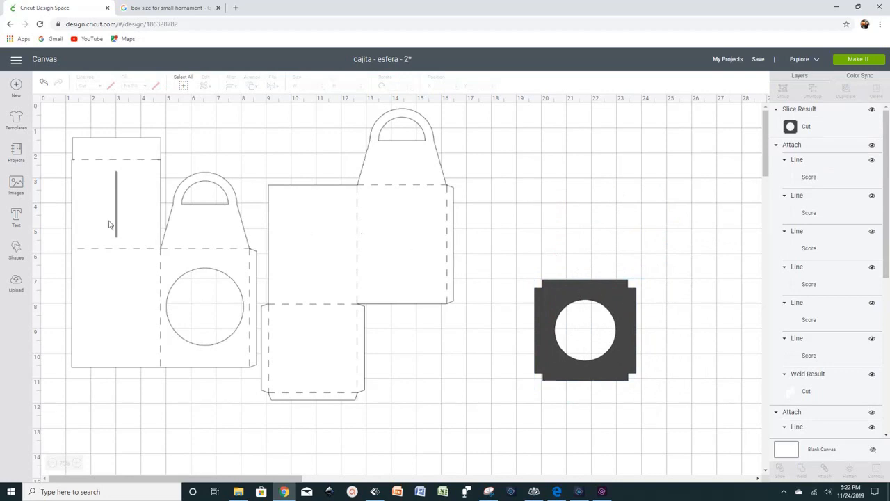
{"action": "left_click", "coordinate": [16, 249]}
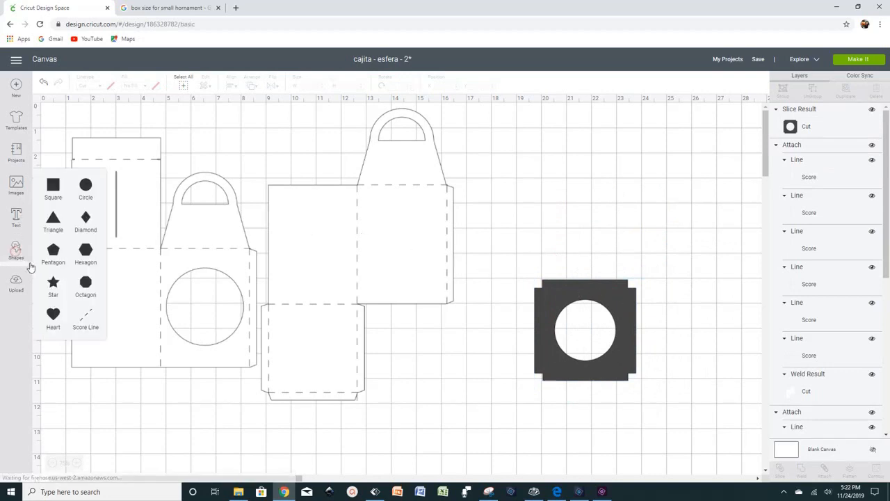
{"action": "left_click", "coordinate": [437, 394]}
{"action": "left_click", "coordinate": [16, 217]}
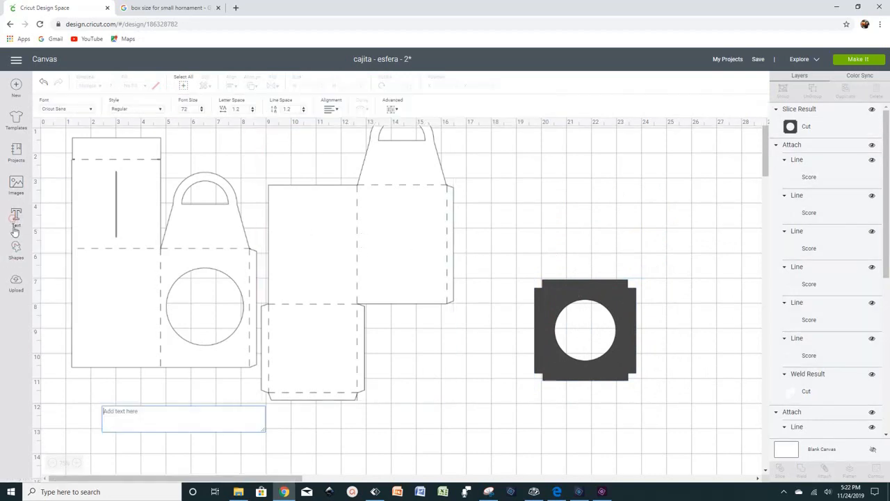
Add a score line and fit it along the left fold of the square window piece
{"action": "left_click", "coordinate": [16, 252]}
{"action": "left_click", "coordinate": [85, 316]}
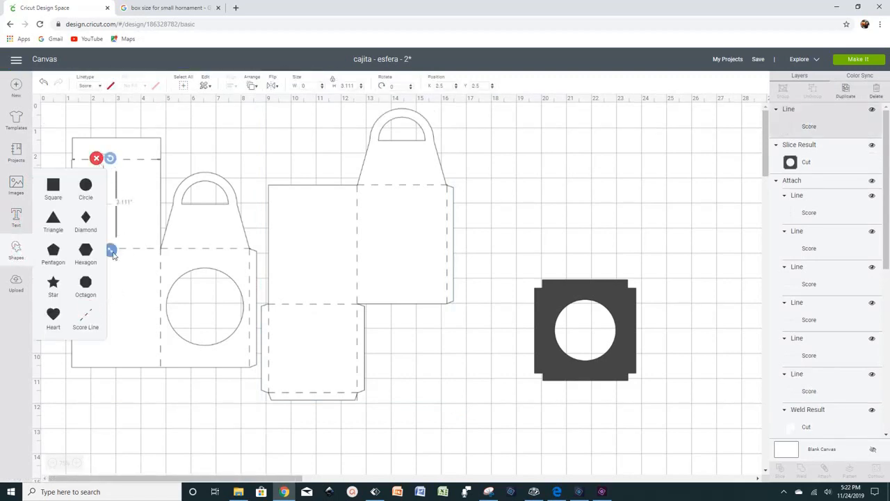
{"action": "left_click", "coordinate": [104, 200]}
{"action": "left_click_drag", "start_coordinate": [105, 200], "coordinate": [544, 324]}
{"action": "left_click_drag", "start_coordinate": [549, 374], "coordinate": [612, 377]}
Duplicate the score line onto the remaining folds of the square window piece, rotating the copies for the horizontal folds
{"action": "right_click", "coordinate": [542, 356]}
{"action": "left_click", "coordinate": [583, 199]}
{"action": "key", "text": "Return"}
{"action": "right_click", "coordinate": [606, 289]}
{"action": "left_click", "coordinate": [631, 306]}
Send the square window piece behind its four score lines and attach it to them
{"action": "left_click_drag", "start_coordinate": [518, 264], "coordinate": [660, 414]}
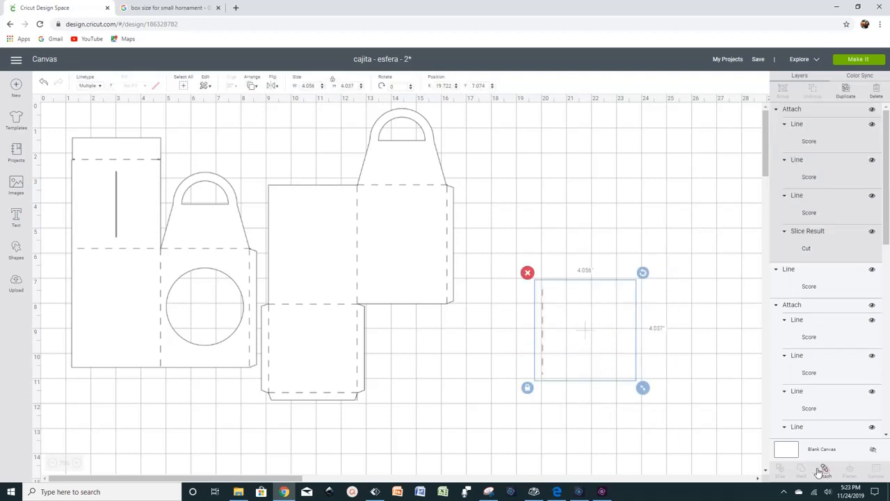
{"action": "left_click", "coordinate": [252, 85]}
{"action": "left_click", "coordinate": [276, 103]}
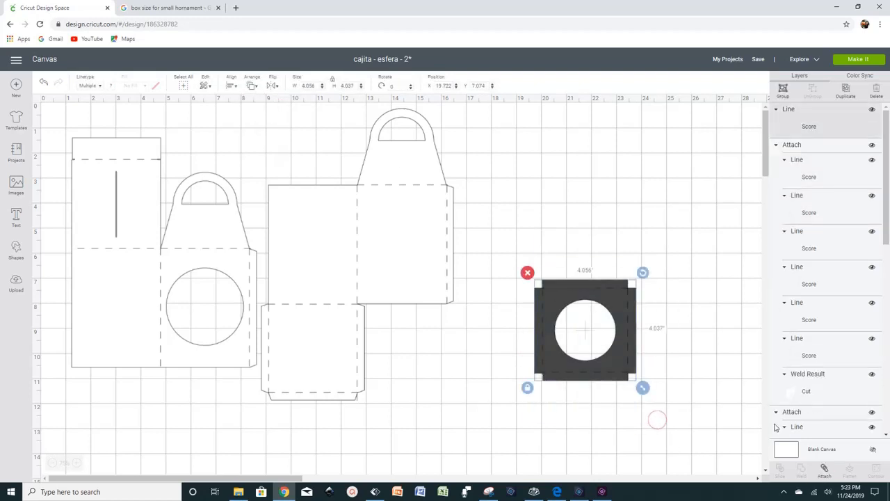
{"action": "left_click", "coordinate": [664, 330]}
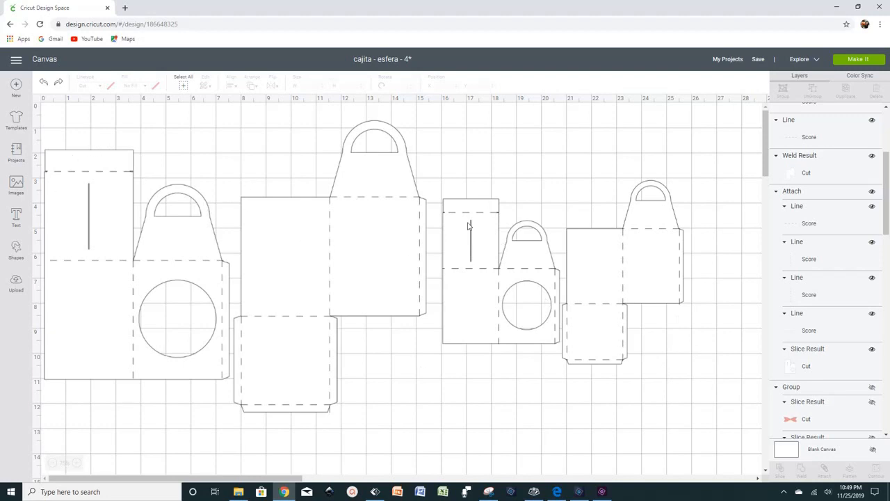
Select both pieces of the smaller box template and move them together to about X 17.059, Y 2.093 inches
{"action": "left_click_drag", "start_coordinate": [695, 380], "coordinate": [442, 185]}
{"action": "left_click_drag", "start_coordinate": [474, 258], "coordinate": [482, 256]}
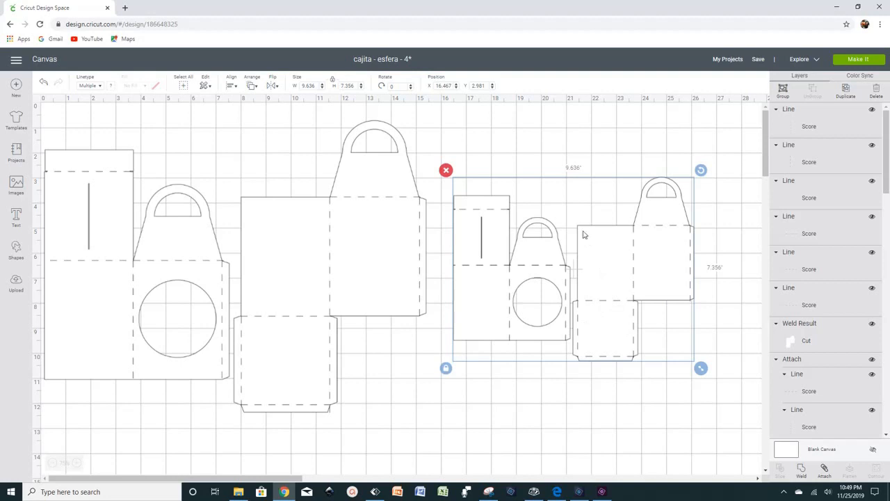
{"action": "left_click_drag", "start_coordinate": [598, 268], "coordinate": [613, 243]}
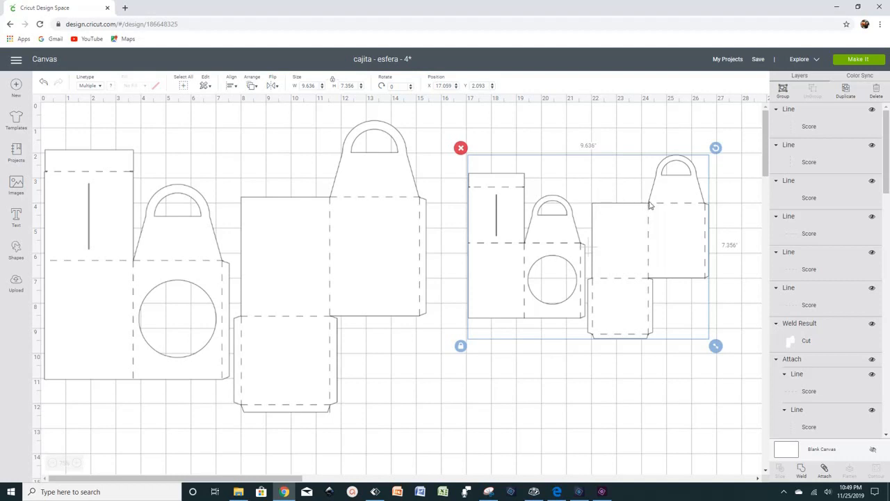
{"action": "left_click", "coordinate": [644, 394]}
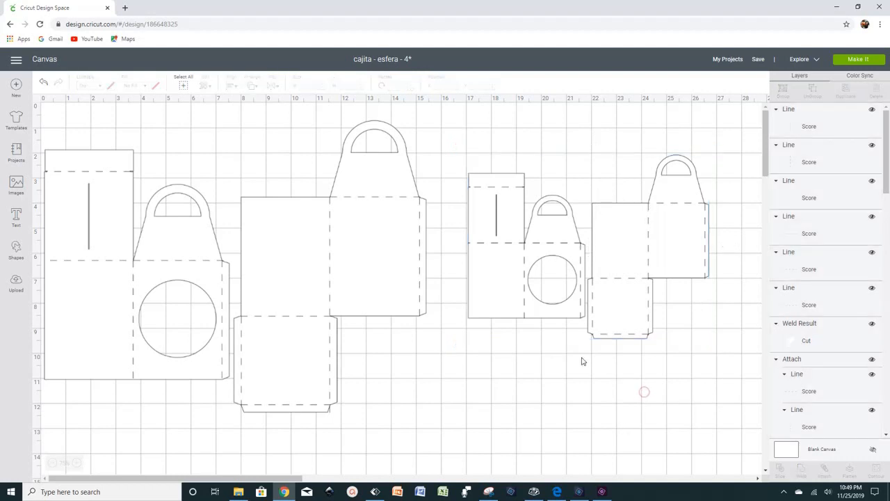
Detach the score lines from the cut outline of the smaller round-window box piece
{"action": "left_click", "coordinate": [520, 302]}
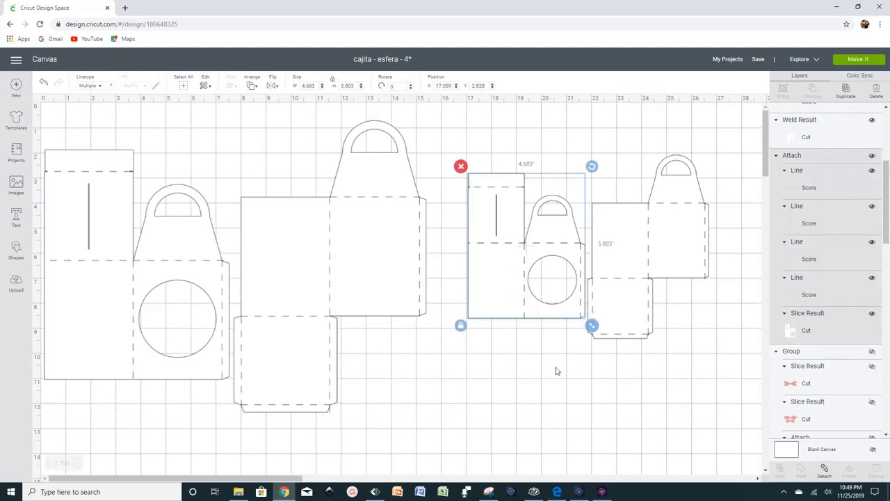
{"action": "left_click", "coordinate": [642, 398]}
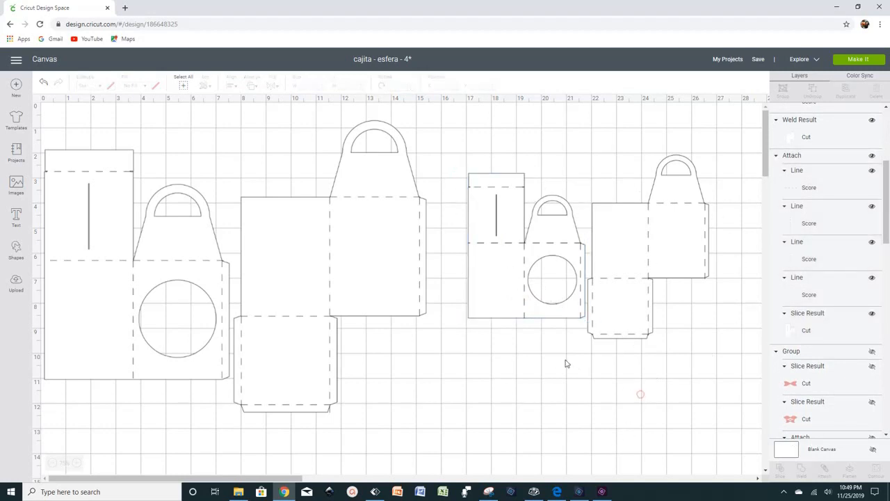
{"action": "left_click", "coordinate": [511, 285]}
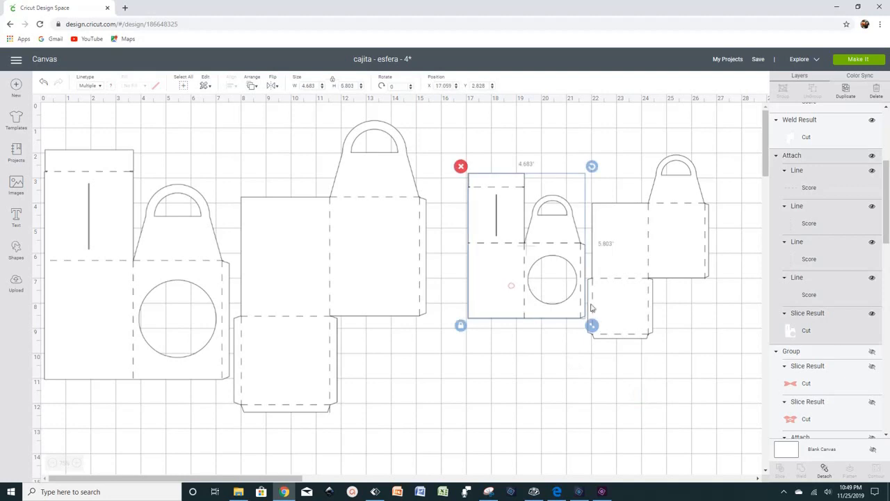
{"action": "left_click", "coordinate": [830, 464]}
{"action": "left_click", "coordinate": [612, 265]}
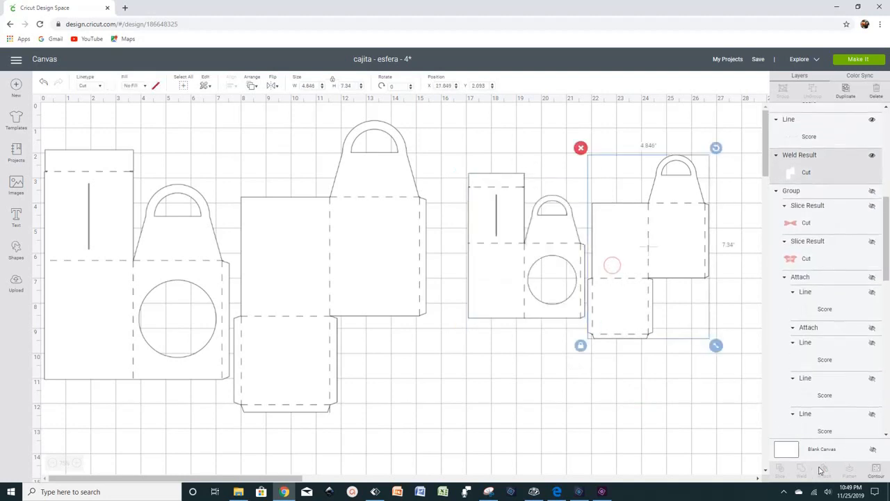
{"action": "left_click", "coordinate": [696, 441]}
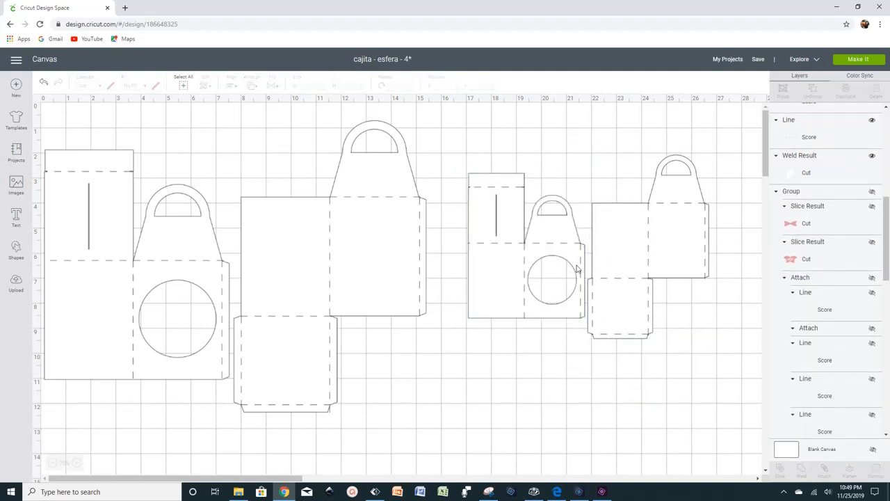
Move both smaller cut outlines off their score lines into the empty canvas area below
{"action": "left_click_drag", "start_coordinate": [498, 296], "coordinate": [483, 425]}
{"action": "scroll", "coordinate": [550, 237], "scroll_direction": "down", "scroll_amount": 3}
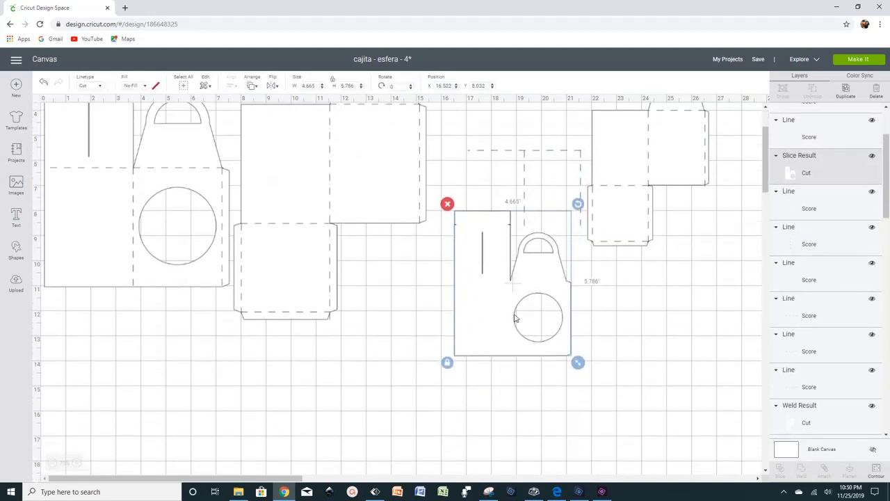
{"action": "left_click_drag", "start_coordinate": [515, 314], "coordinate": [498, 358]}
{"action": "left_click_drag", "start_coordinate": [611, 218], "coordinate": [595, 432]}
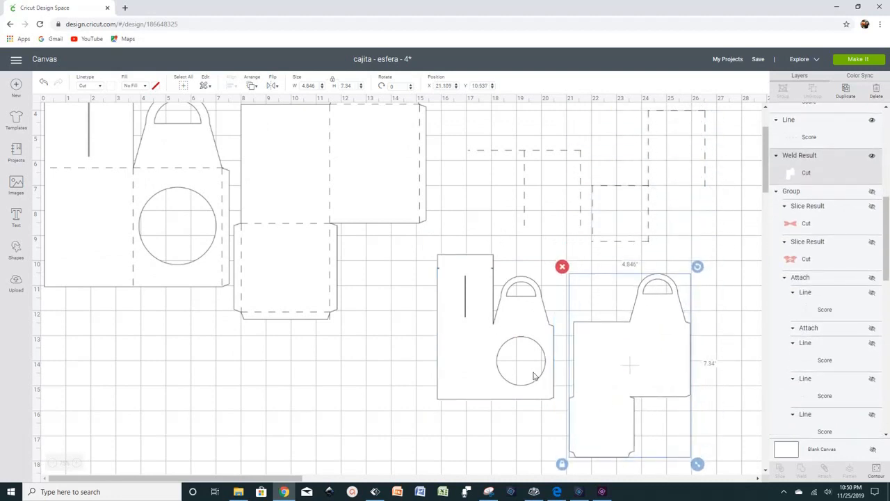
Overlap the smaller handle outline with the side tab of the round-window outline, weld them into one shape and reposition it
{"action": "left_click_drag", "start_coordinate": [533, 375], "coordinate": [500, 373]}
{"action": "left_click_drag", "start_coordinate": [657, 367], "coordinate": [597, 365]}
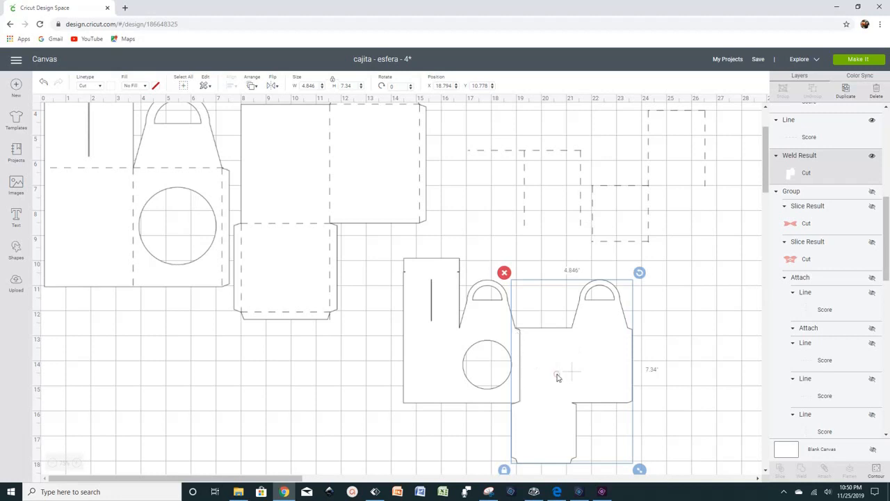
{"action": "left_click_drag", "start_coordinate": [557, 376], "coordinate": [556, 379]}
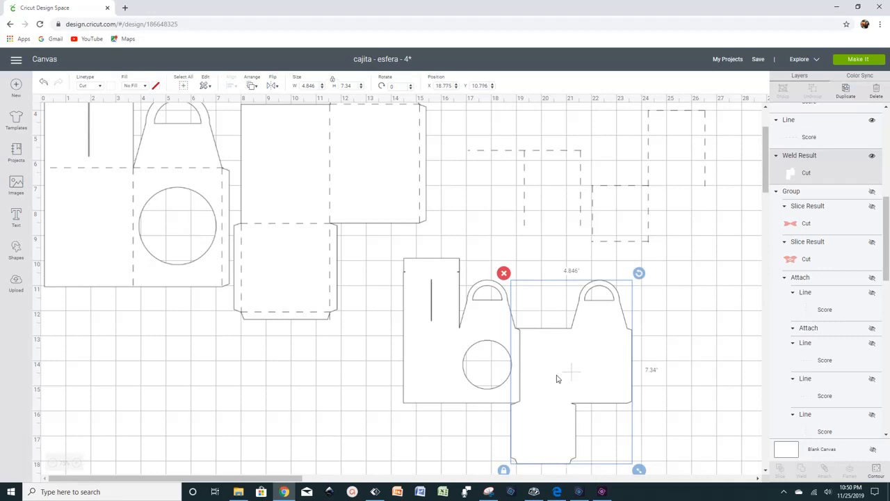
{"action": "left_click", "coordinate": [689, 363]}
{"action": "left_click_drag", "start_coordinate": [433, 391], "coordinate": [657, 447]}
{"action": "left_click", "coordinate": [800, 475]}
{"action": "scroll", "coordinate": [713, 225], "scroll_direction": "down", "scroll_amount": 2}
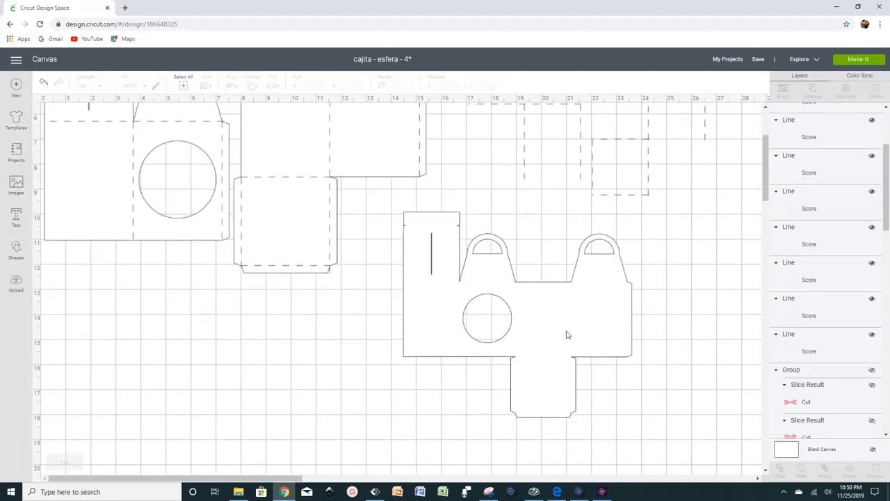
{"action": "left_click_drag", "start_coordinate": [566, 335], "coordinate": [621, 345]}
Attach the six score lines of the handle-and-base piece together and move them onto the matching half of the welded outline
{"action": "scroll", "coordinate": [735, 206], "scroll_direction": "up", "scroll_amount": 4}
{"action": "left_click_drag", "start_coordinate": [715, 298], "coordinate": [589, 147]}
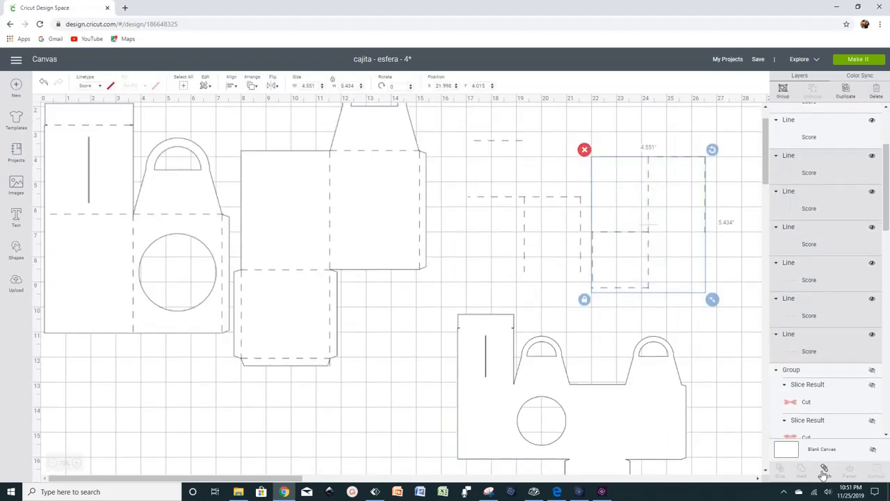
{"action": "left_click", "coordinate": [823, 470]}
{"action": "left_click_drag", "start_coordinate": [680, 251], "coordinate": [626, 321]}
{"action": "left_click", "coordinate": [713, 343]}
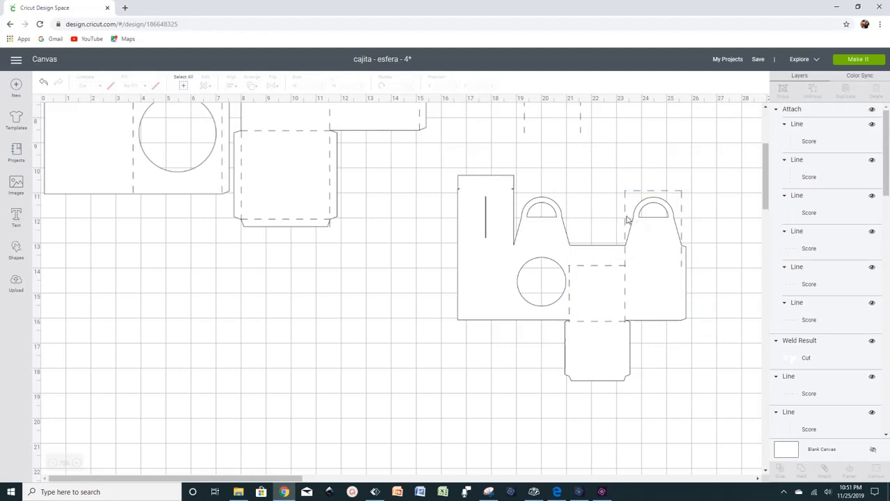
Attach the remaining four score lines together and place them over the folds of the welded outline's round-window half
{"action": "left_click_drag", "start_coordinate": [627, 219], "coordinate": [471, 133]}
{"action": "scroll", "coordinate": [699, 197], "scroll_direction": "up", "scroll_amount": 3}
{"action": "left_click_drag", "start_coordinate": [573, 165], "coordinate": [569, 326]}
{"action": "scroll", "coordinate": [569, 326], "scroll_direction": "down", "scroll_amount": 3}
{"action": "left_click_drag", "start_coordinate": [525, 258], "coordinate": [516, 284]}
Attach both score line sets to the welded outline and move the one-piece box to about X 17.078, Y 2.847 inches
{"action": "left_click_drag", "start_coordinate": [513, 321], "coordinate": [448, 147]}
{"action": "scroll", "coordinate": [625, 376], "scroll_direction": "up", "scroll_amount": 3}
{"action": "left_click_drag", "start_coordinate": [651, 446], "coordinate": [660, 259]}
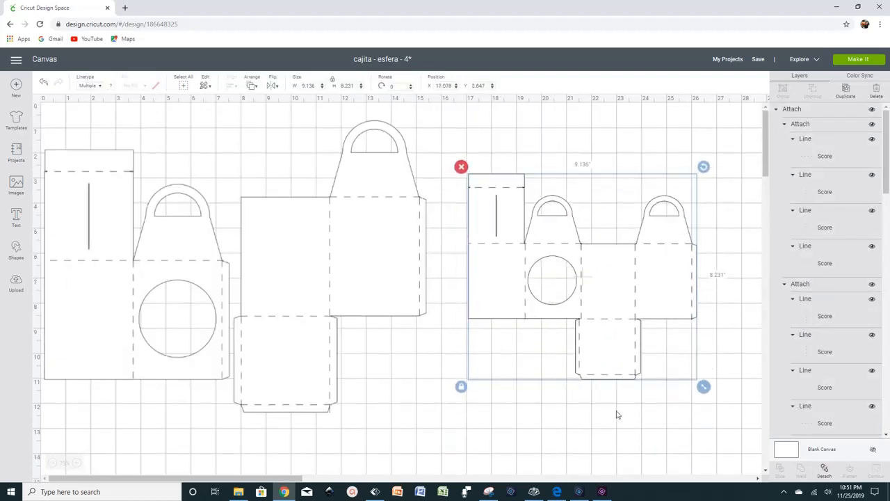
{"action": "left_click", "coordinate": [629, 440]}
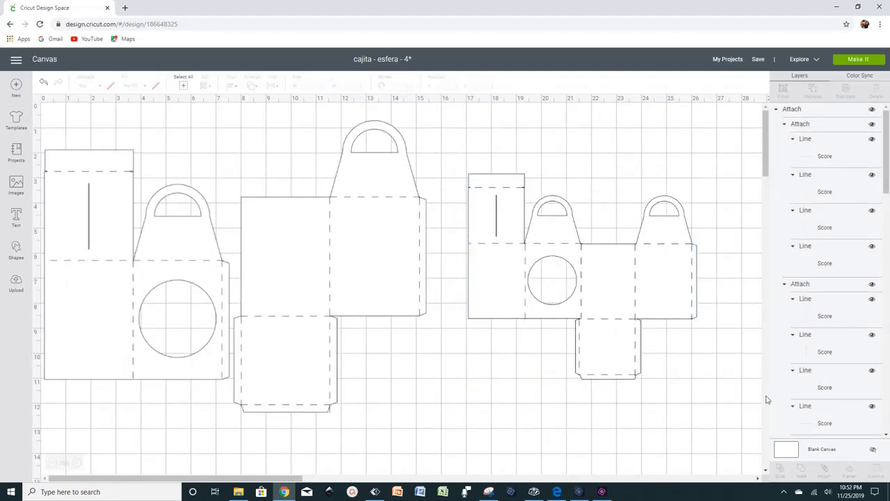
{"action": "left_click_drag", "start_coordinate": [720, 416], "coordinate": [463, 158]}
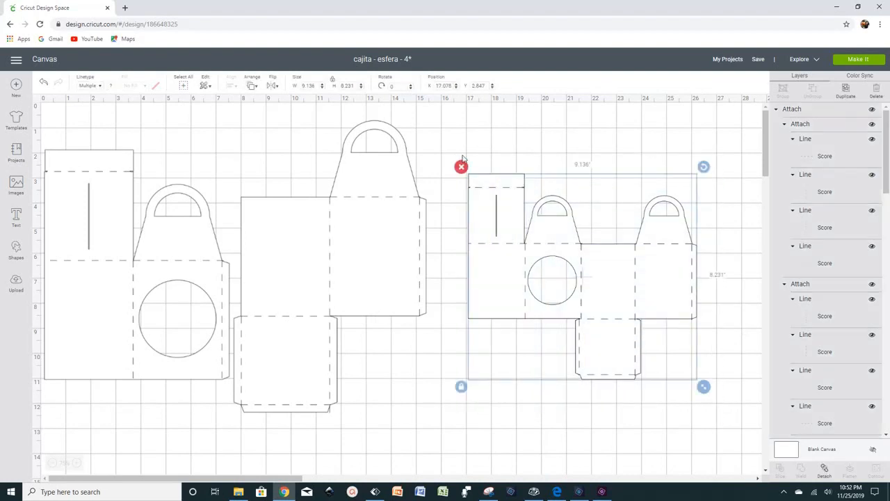
{"action": "left_click", "coordinate": [664, 447]}
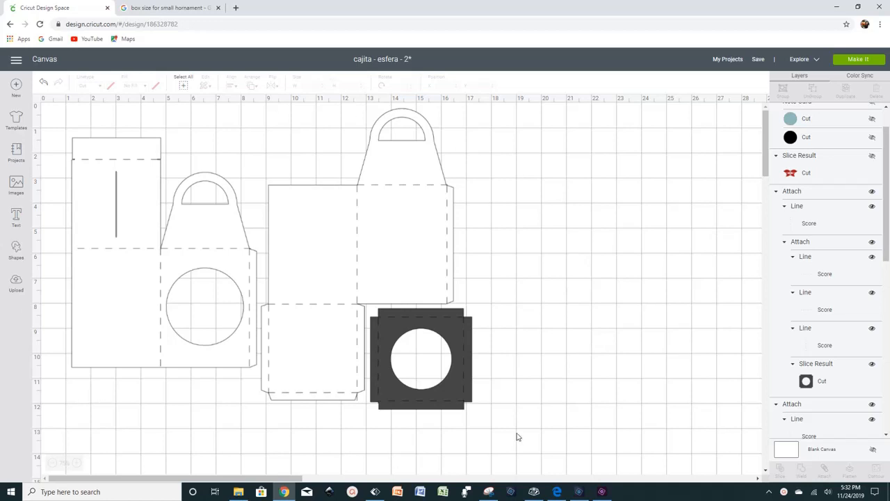
Send the design to mat preparation, review the box pieces on the 12" x 24" mat and accept using the larger mat
{"action": "left_click", "coordinate": [858, 59]}
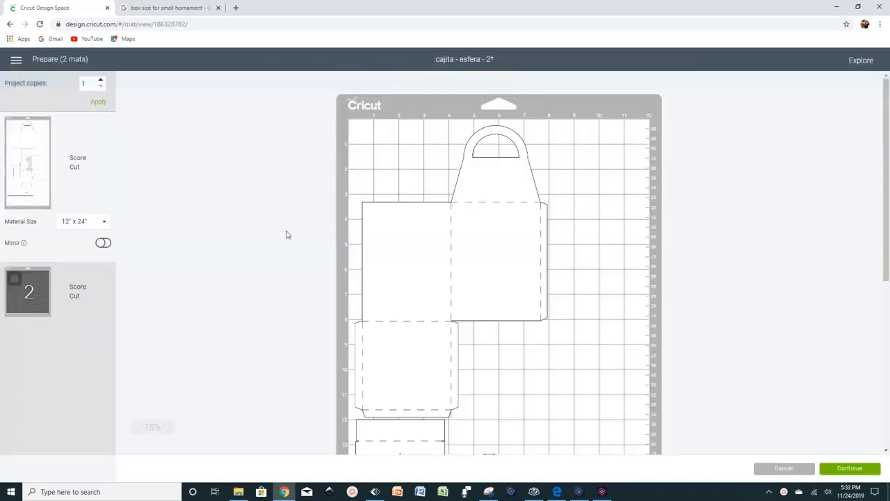
{"action": "scroll", "coordinate": [436, 304], "scroll_direction": "down", "scroll_amount": 3}
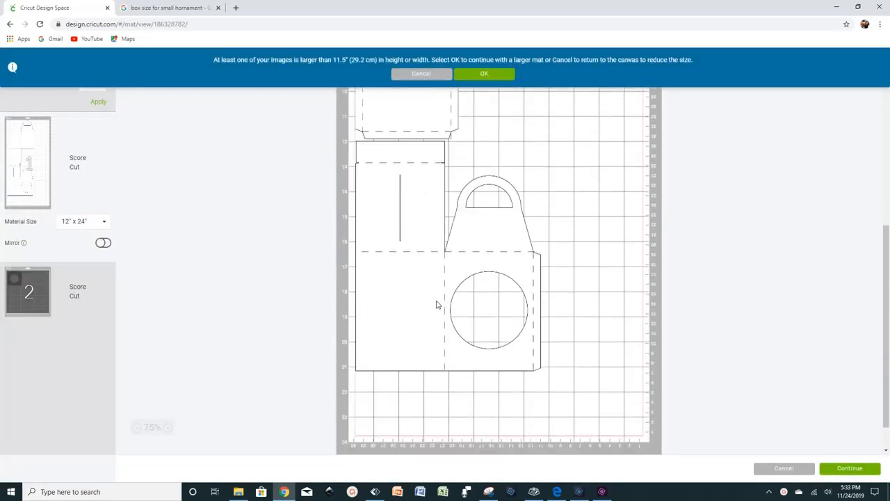
{"action": "scroll", "coordinate": [479, 331], "scroll_direction": "up", "scroll_amount": 1}
{"action": "scroll", "coordinate": [479, 331], "scroll_direction": "down", "scroll_amount": 2}
{"action": "scroll", "coordinate": [473, 335], "scroll_direction": "up", "scroll_amount": 5}
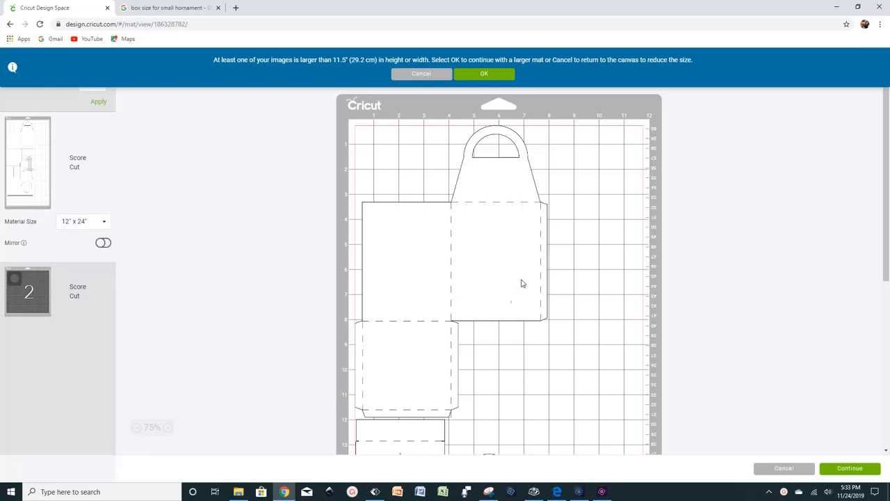
{"action": "scroll", "coordinate": [546, 246], "scroll_direction": "down", "scroll_amount": 1}
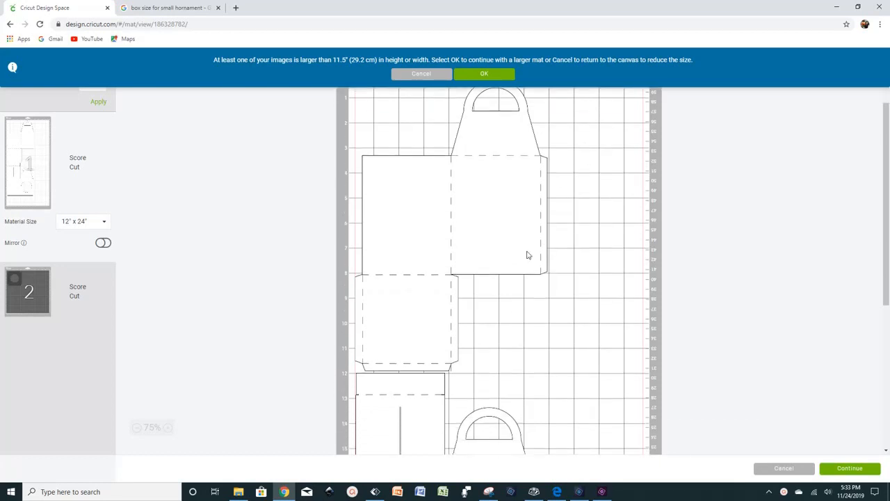
{"action": "scroll", "coordinate": [528, 255], "scroll_direction": "up", "scroll_amount": 1}
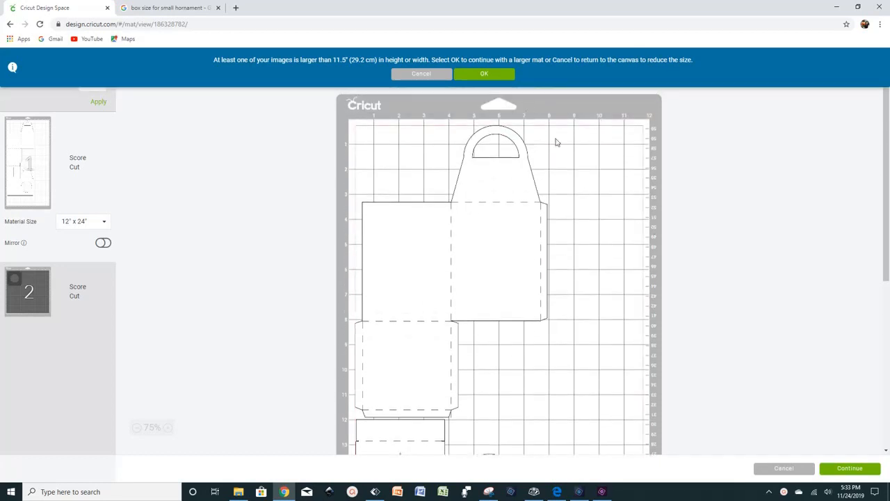
{"action": "left_click", "coordinate": [487, 77]}
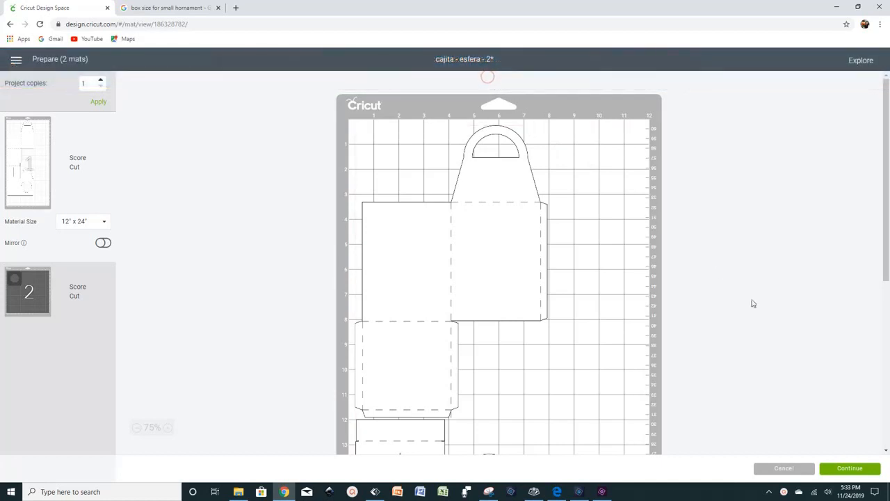
{"action": "scroll", "coordinate": [823, 413], "scroll_direction": "down", "scroll_amount": 2}
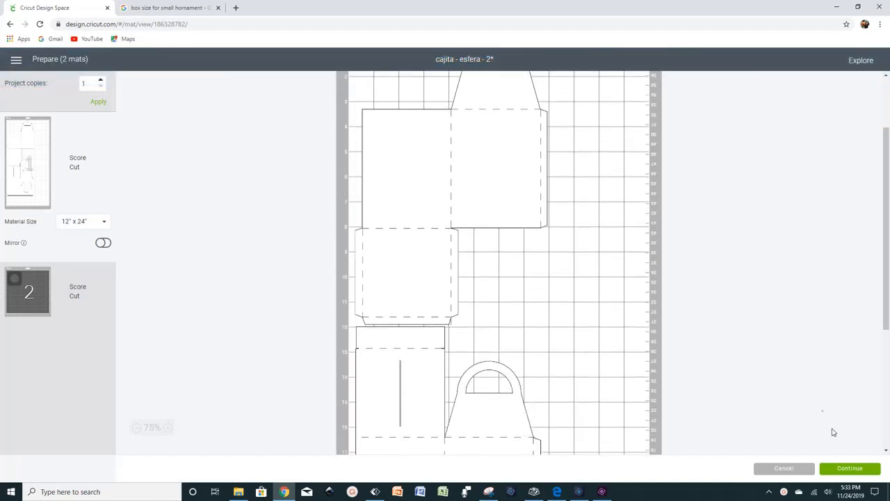
Continue to the machine setup and check the material setting for the cut
{"action": "left_click", "coordinate": [850, 468]}
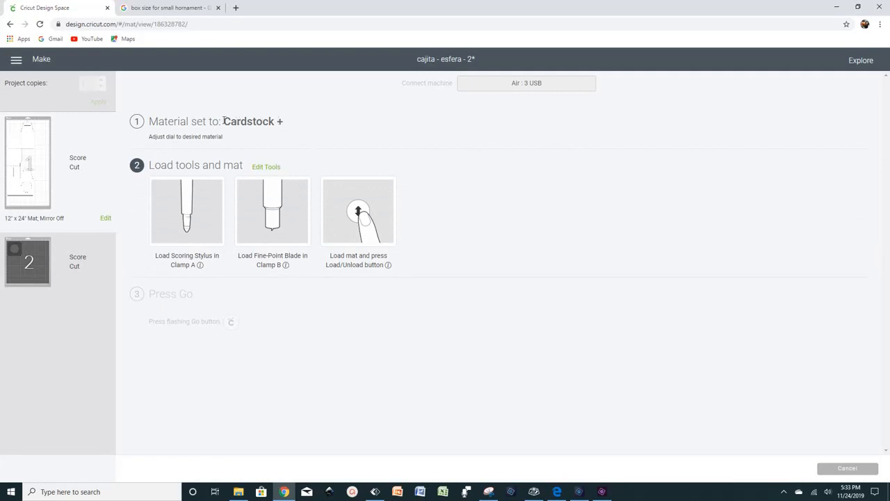
{"action": "double_click", "coordinate": [280, 122]}
{"action": "left_click", "coordinate": [291, 127]}
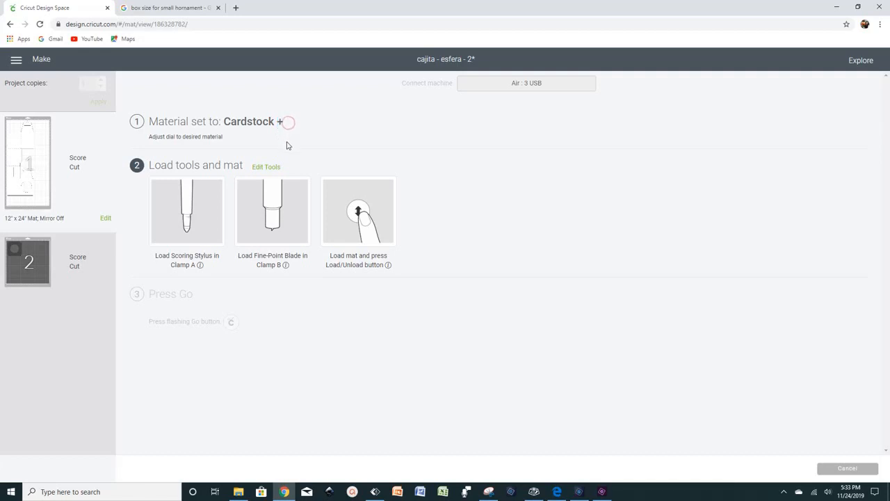